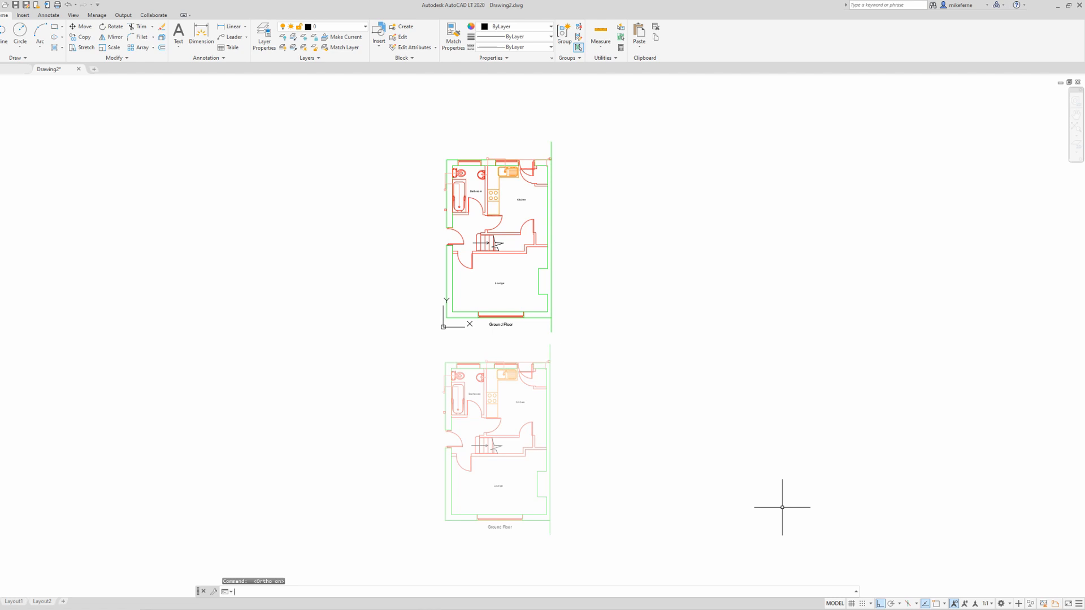
Examine the full-colour ground floor plan and the faded copy below it.
left_click(550, 311)
key("Escape")
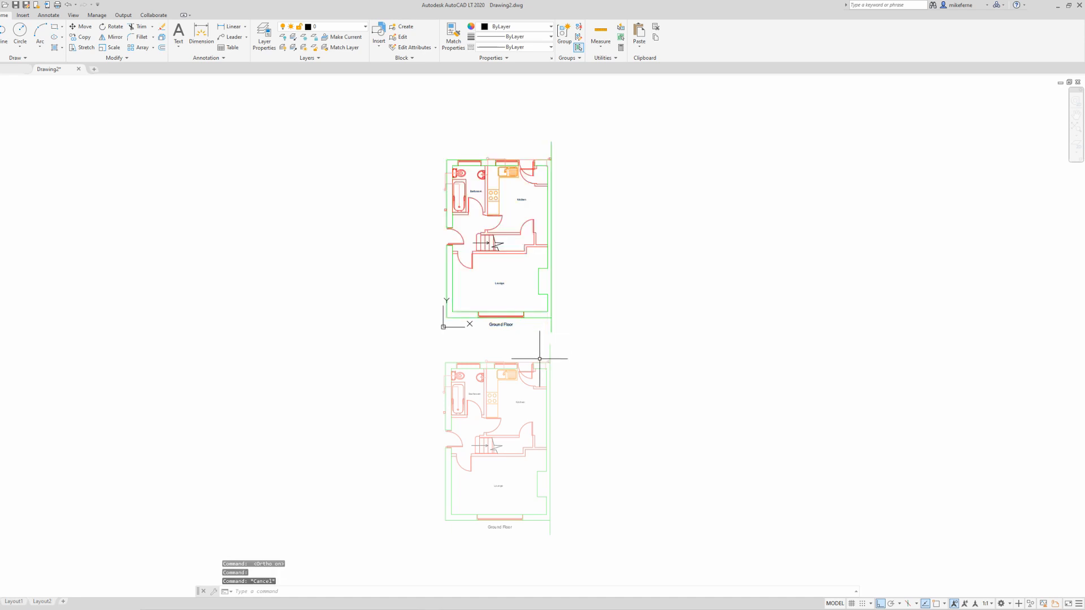
left_click(551, 357)
key("Escape")
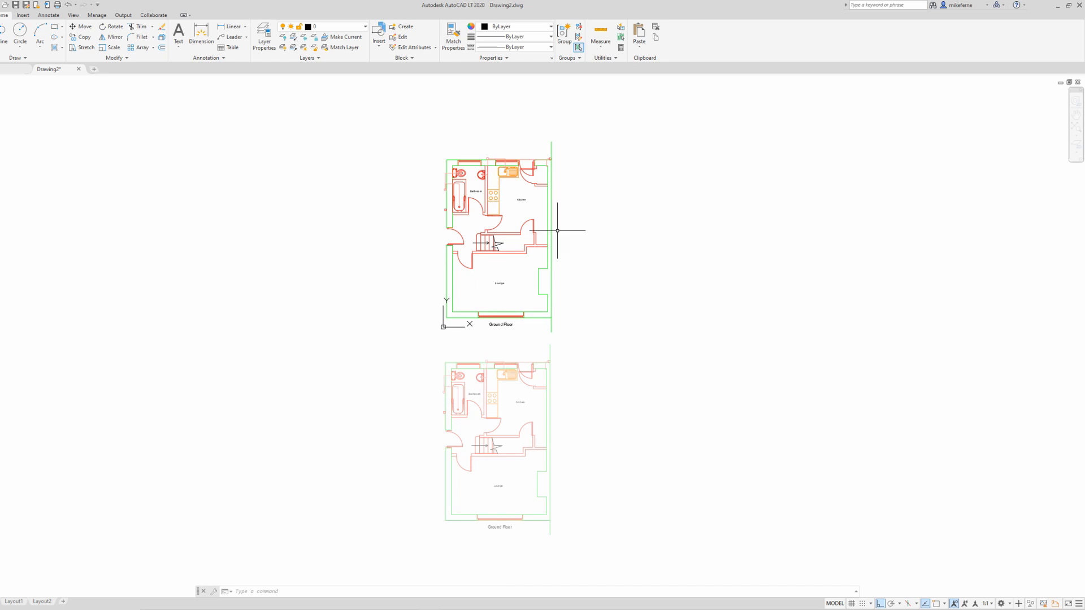
scroll(478, 183, "up", 4)
middle_click_drag(484, 172, 493, 232)
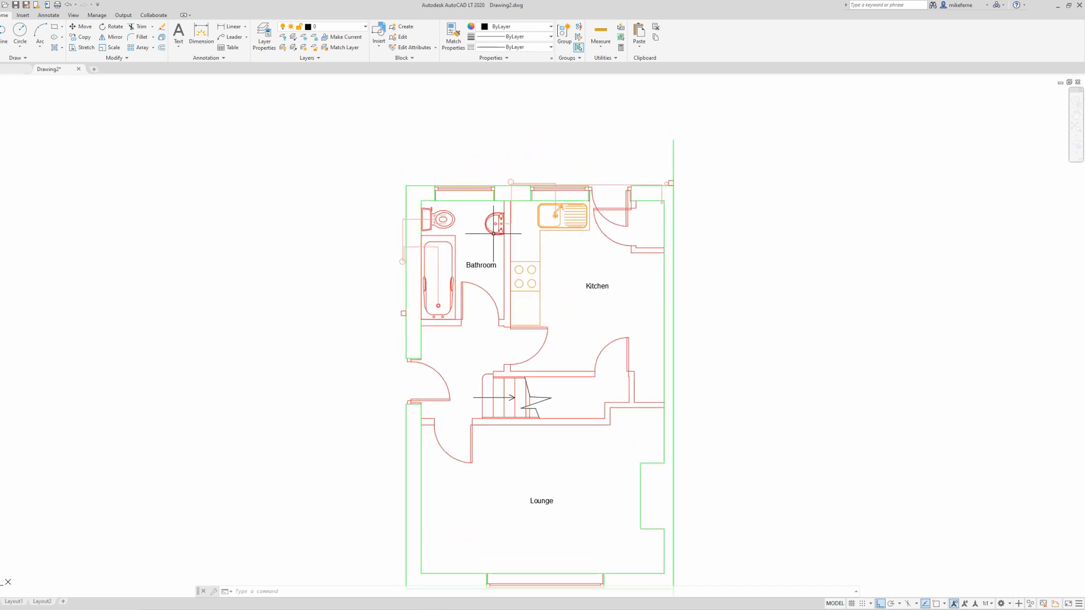
scroll(526, 252, "down", 4)
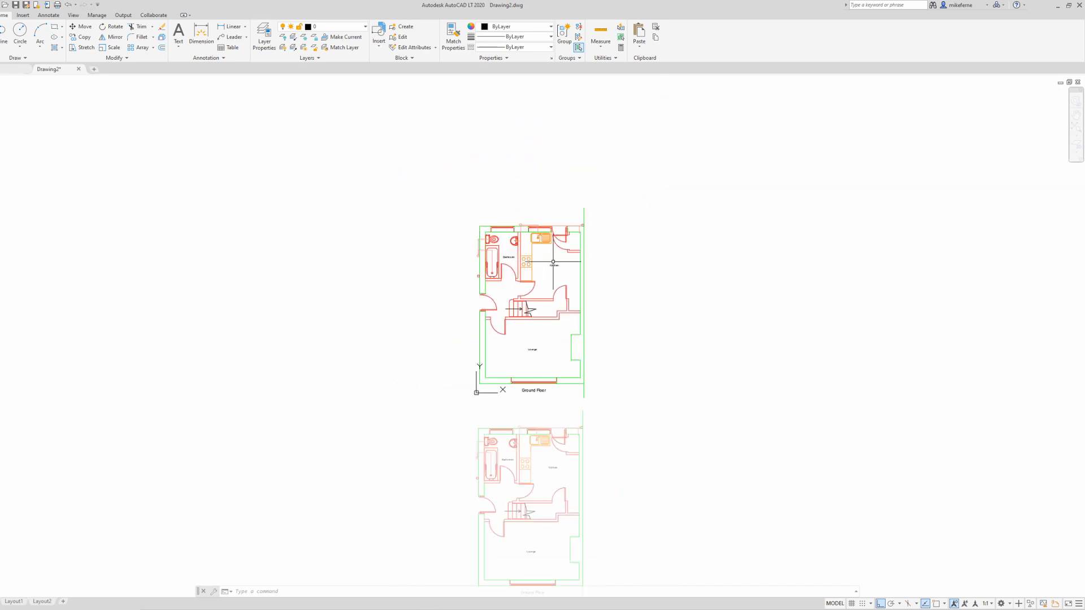
middle_click_drag(557, 276, 545, 254)
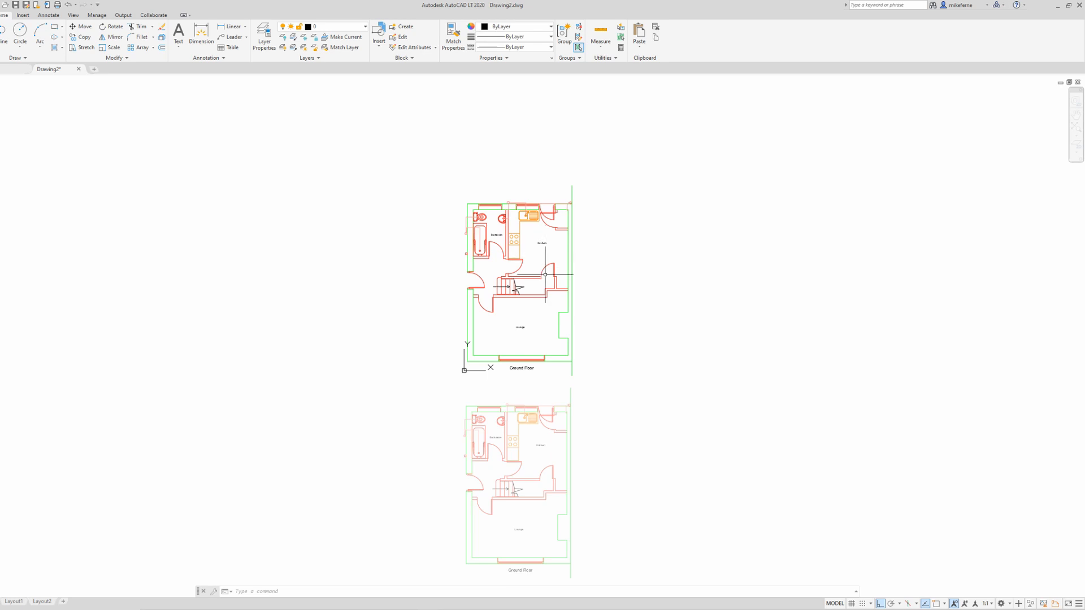
middle_click_drag(545, 274, 506, 216)
scroll(514, 227, "up", 2)
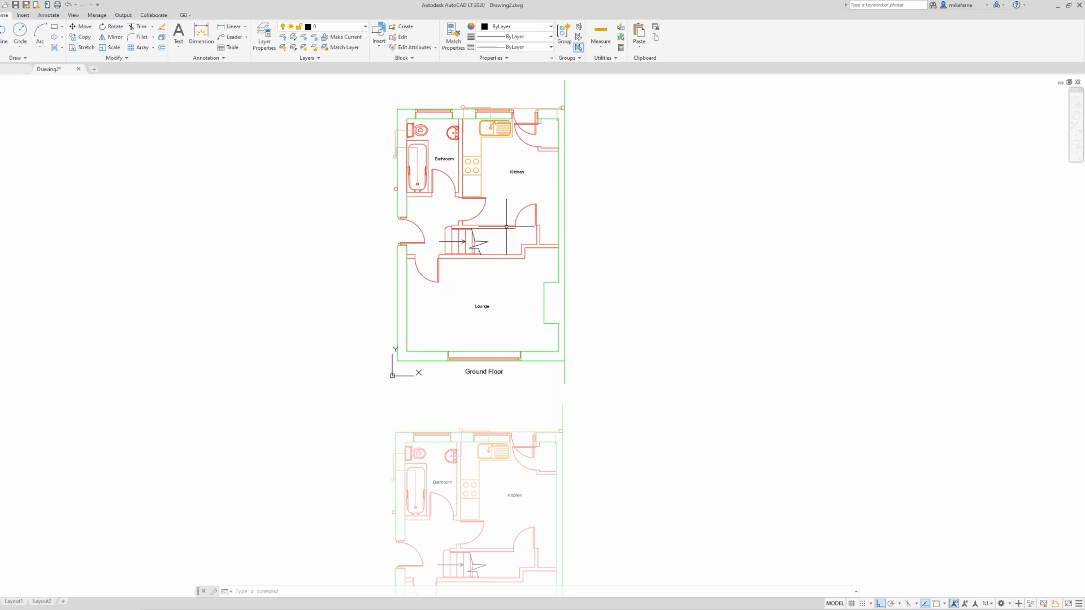
Check how the upper ground floor plan selects as an object, and inspect its bathroom and kitchen area.
left_click(506, 227)
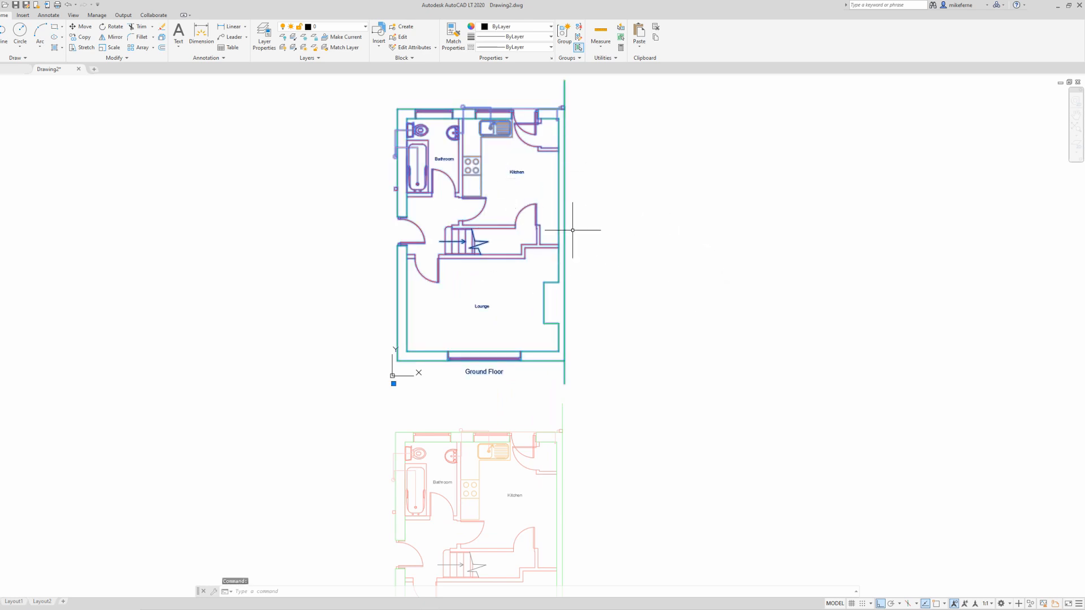
key("Escape")
key("Escape")
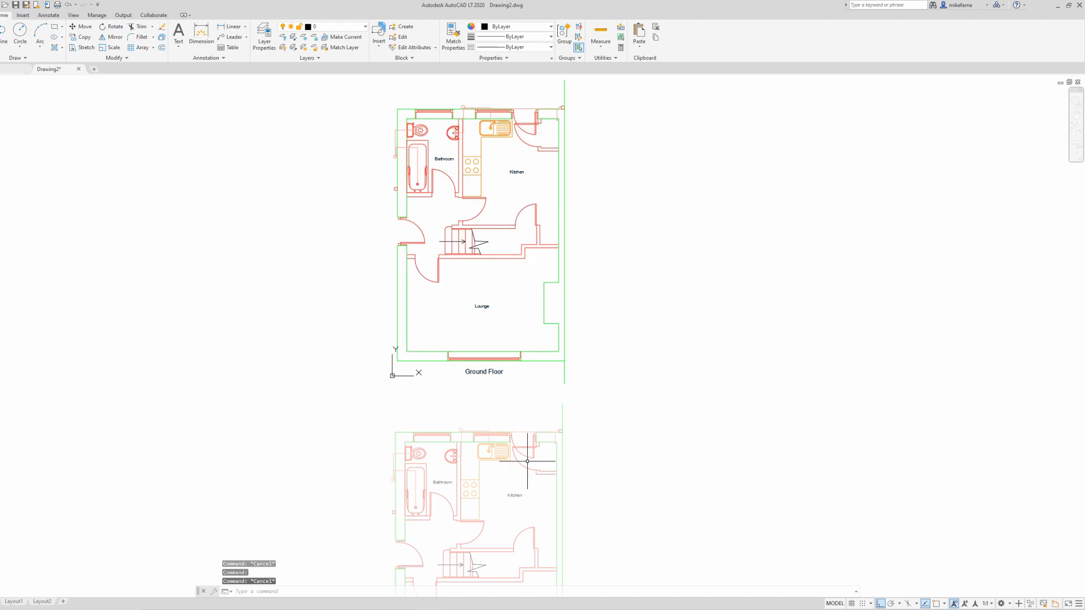
middle_click_drag(522, 462, 529, 388)
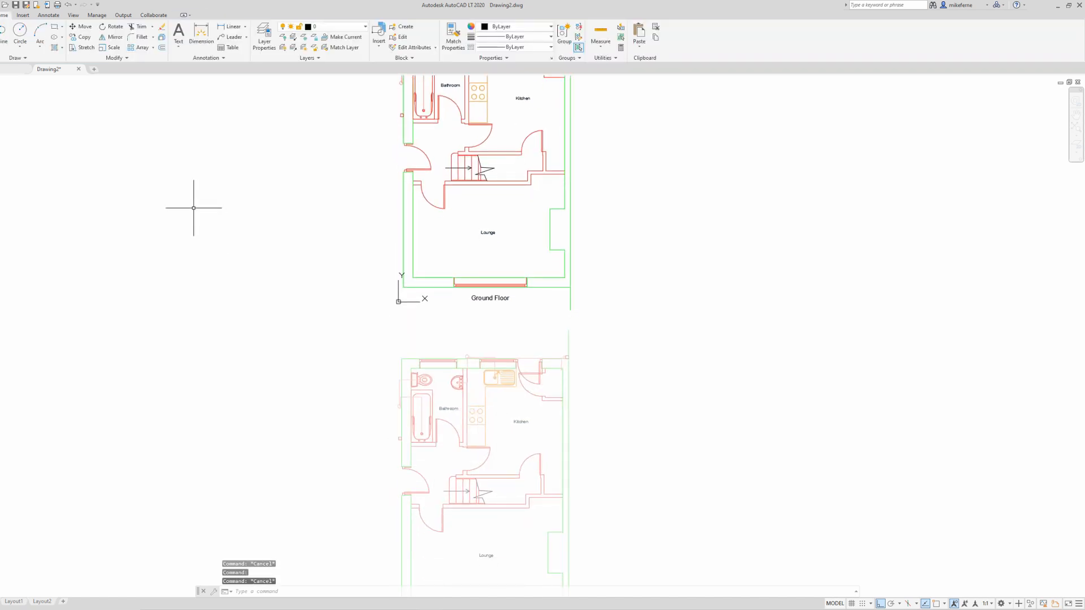
middle_click_drag(472, 354, 472, 297)
middle_click_drag(491, 93, 495, 299)
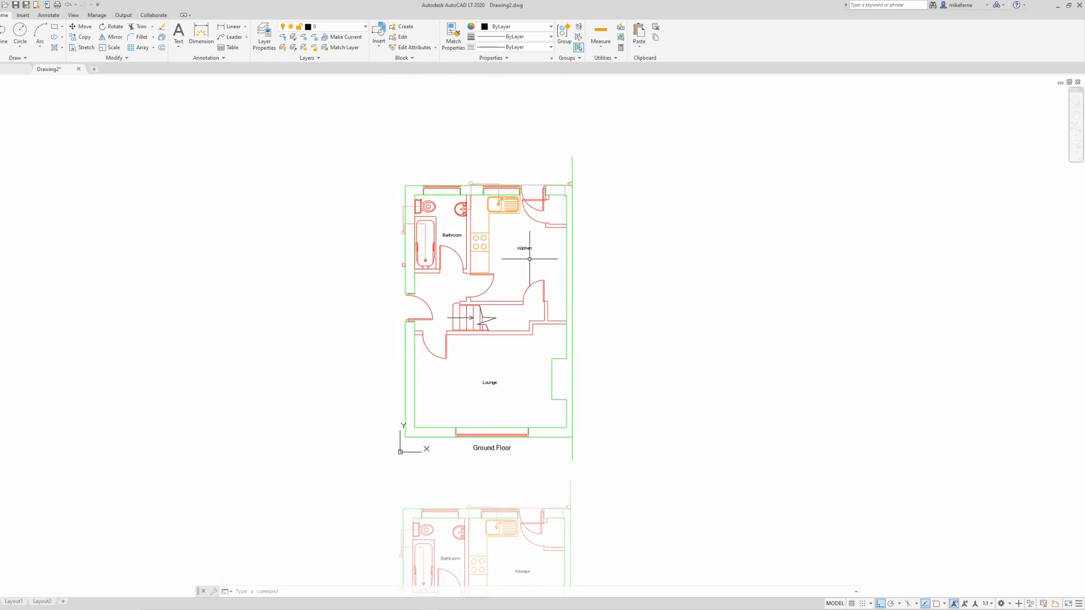
scroll(472, 233, "up", 4)
key("ctrl+a")
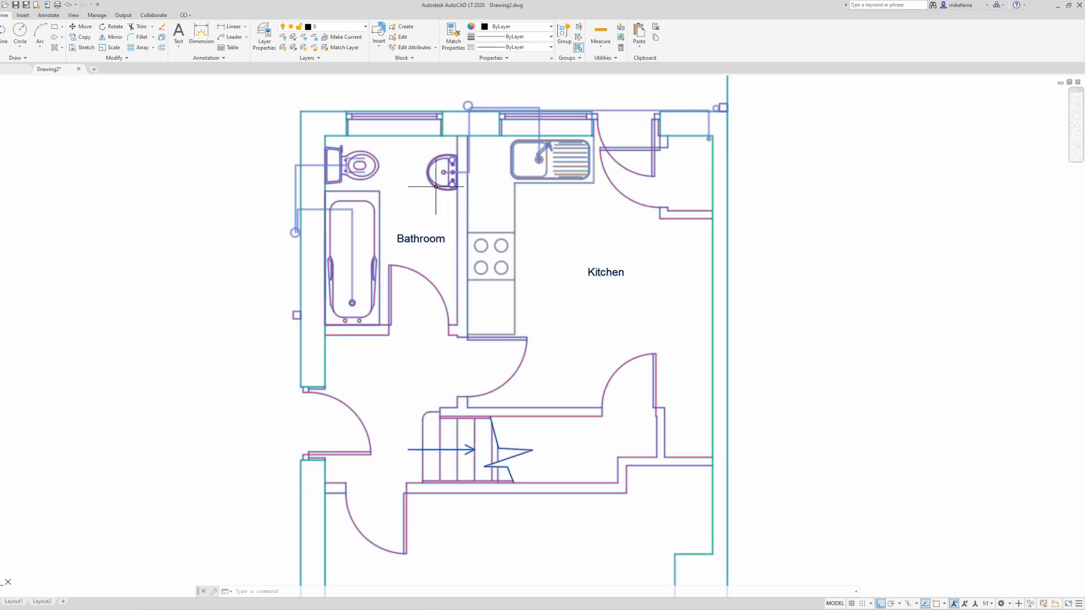
key("Escape")
key("Escape")
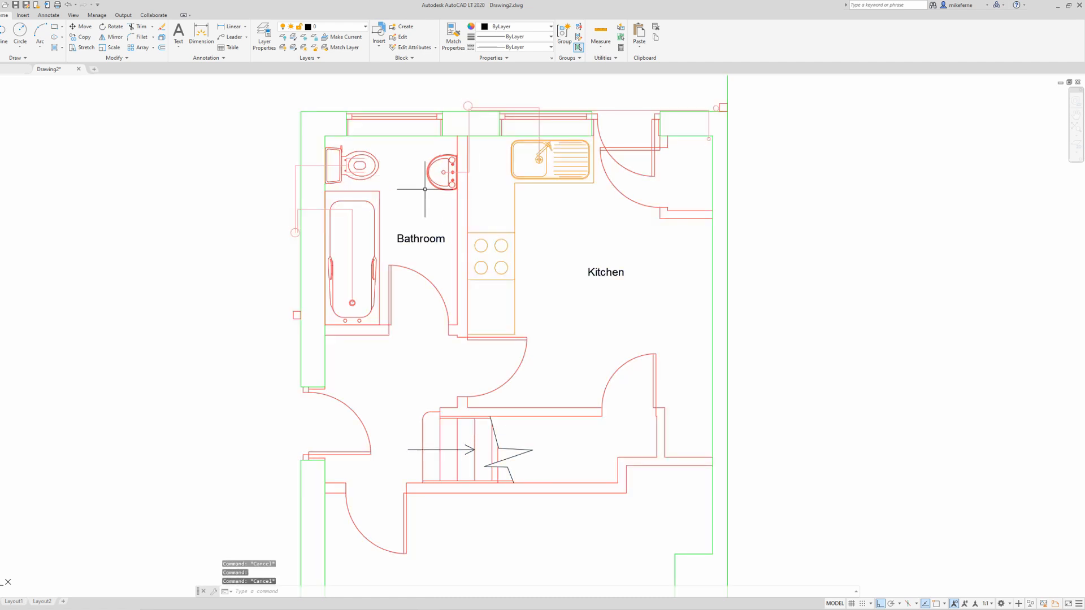
scroll(425, 189, "down", 4)
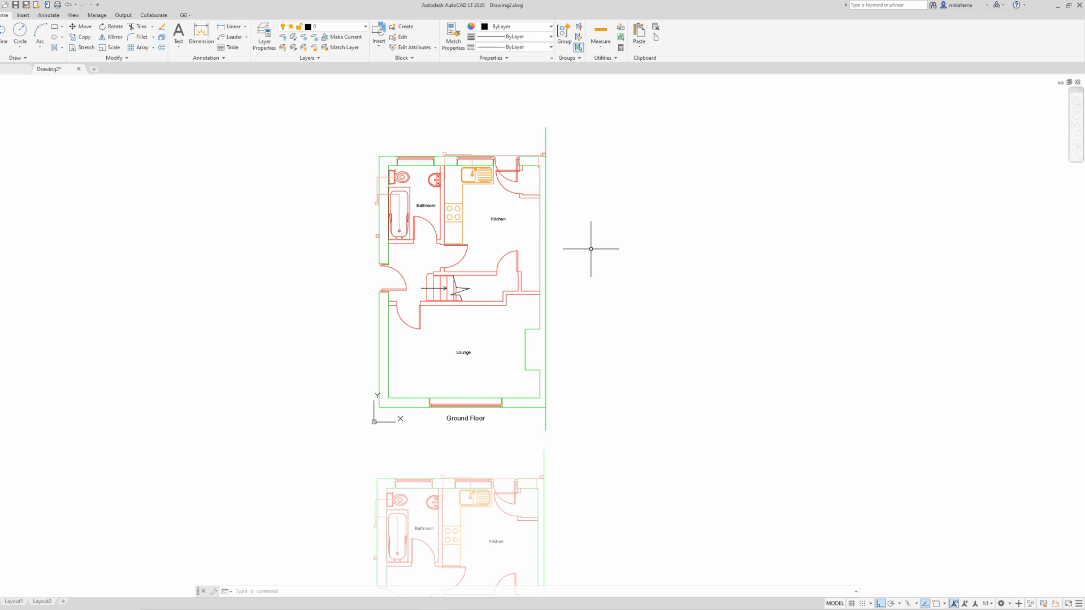
Open the upper ground floor plan block for in-place editing with all nested objects selected automatically.
left_click(441, 198)
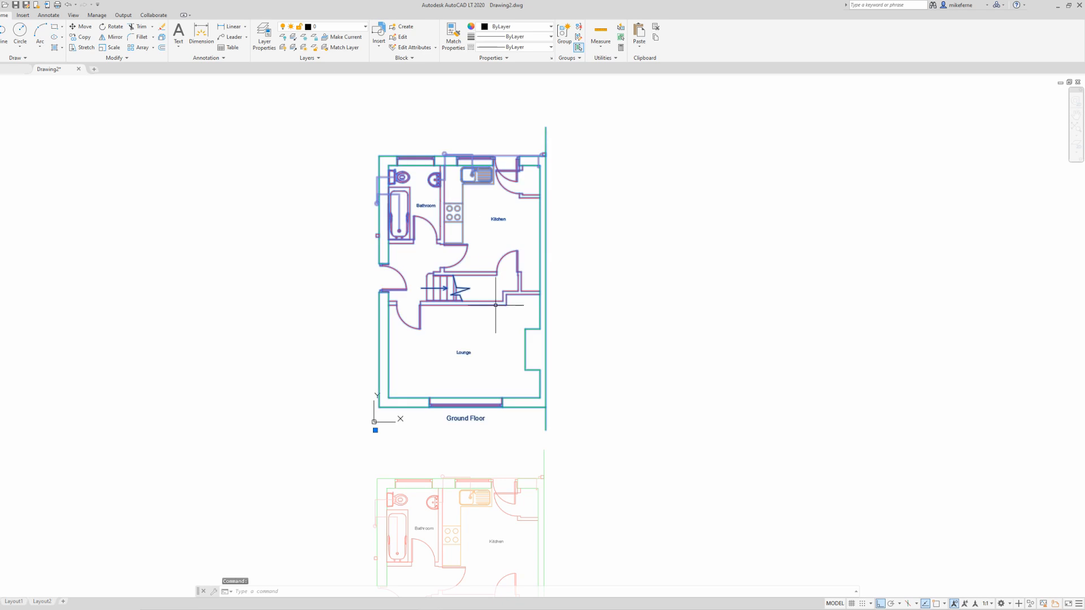
right_click(440, 194)
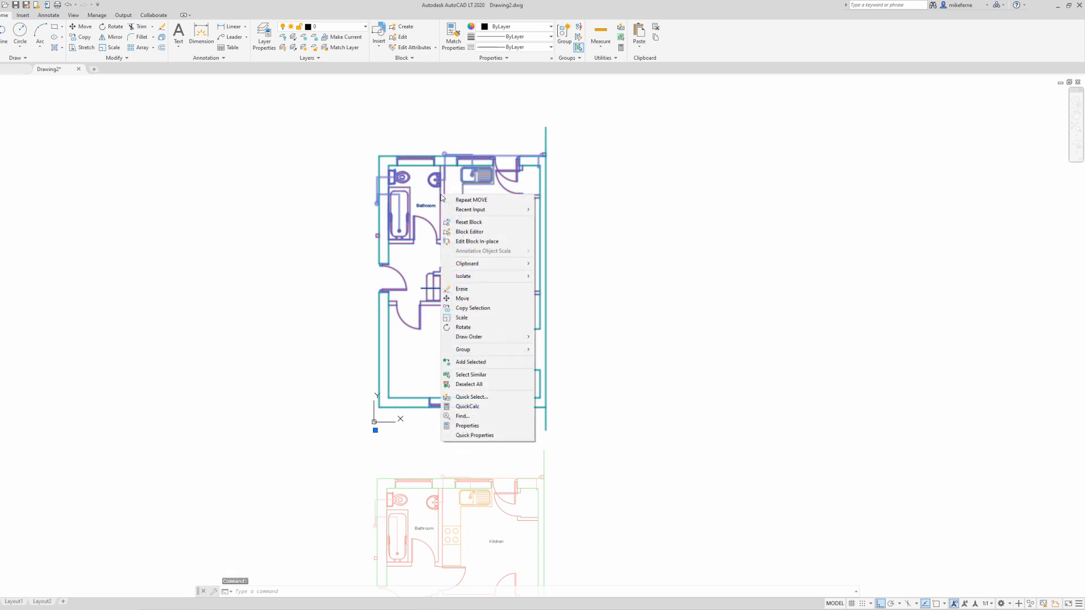
left_click(488, 242)
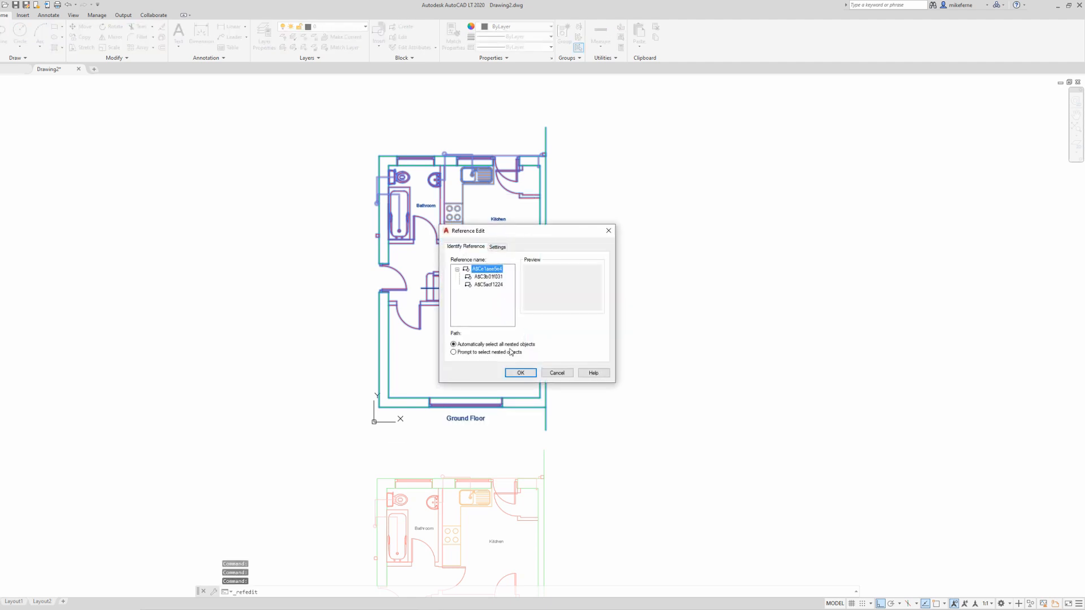
left_click(520, 373)
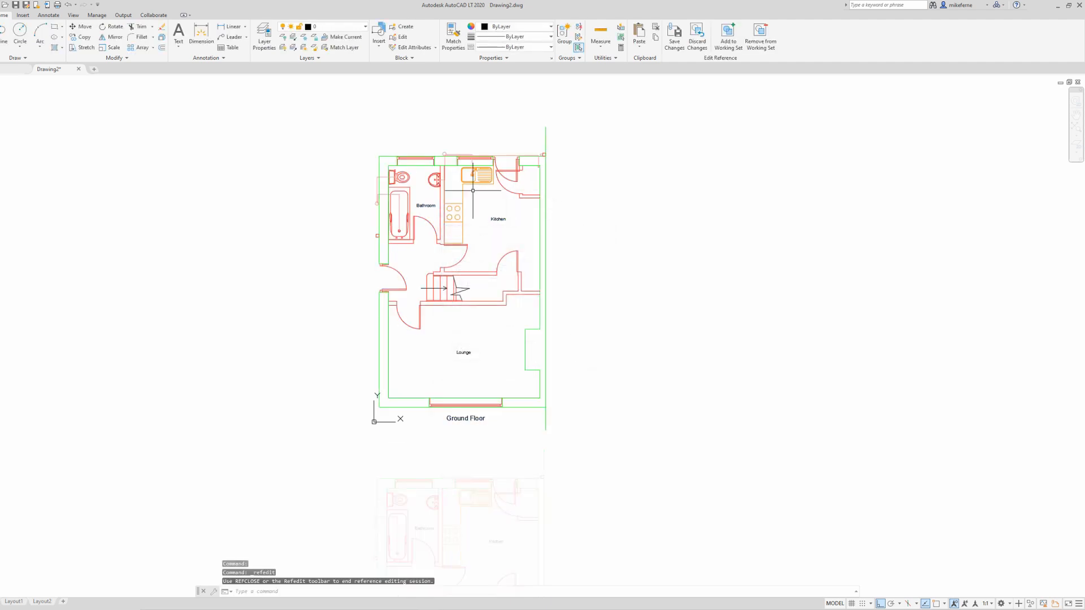
key("Escape")
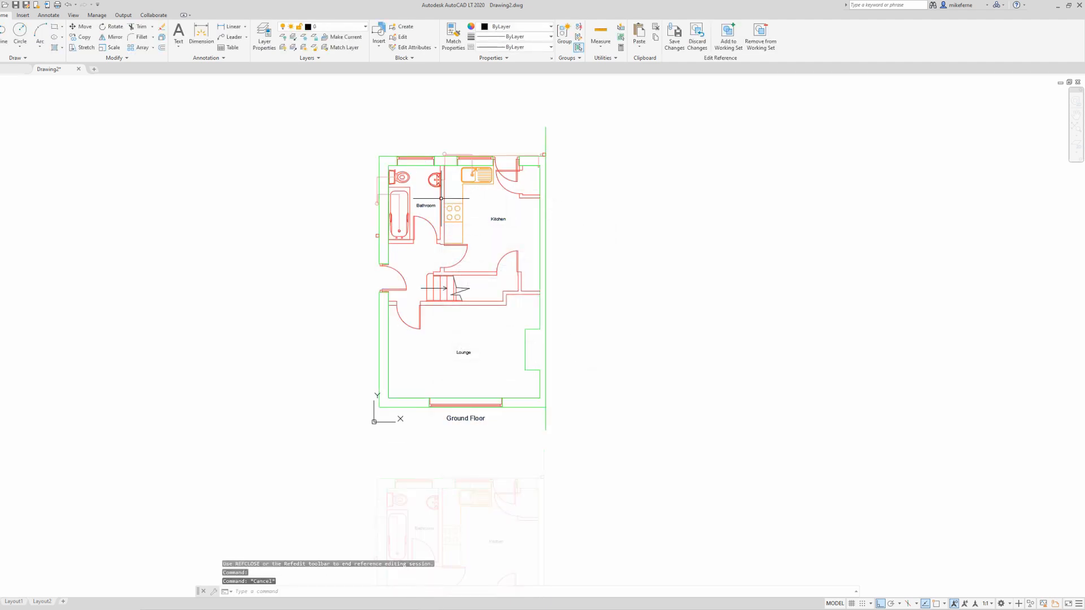
key("Escape")
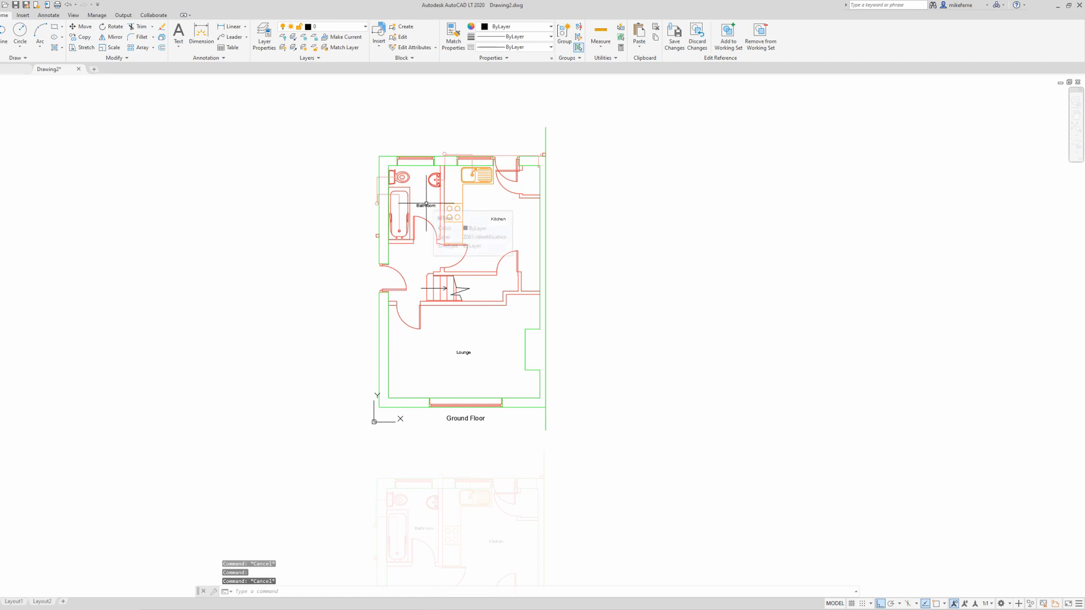
Try copying the bathroom's toilet and basin into the empty space right of the plan, and discard the reference changes.
type("co")
key("Return")
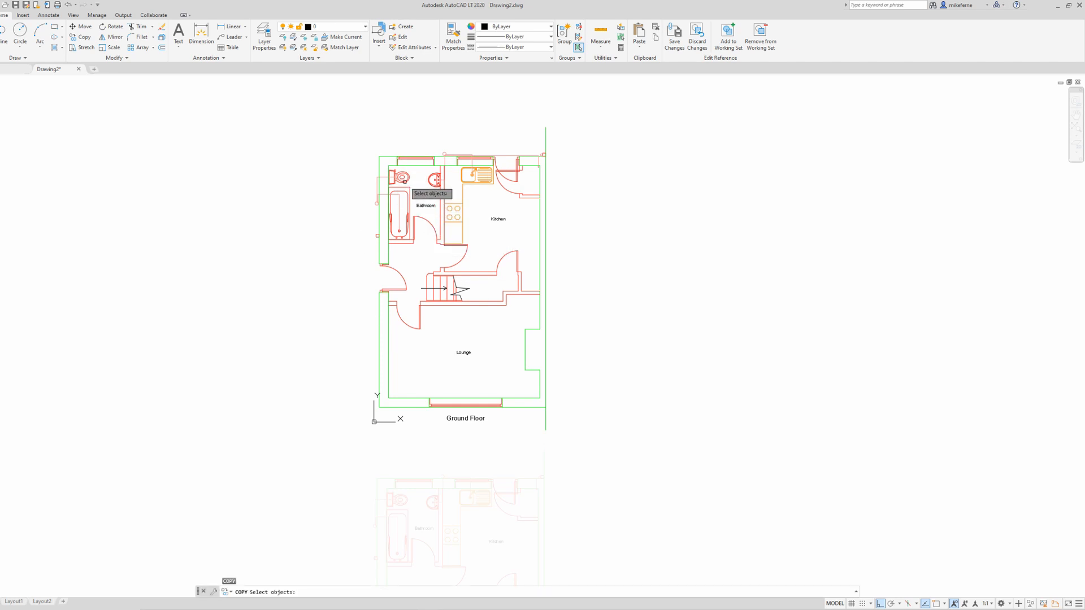
left_click(406, 179)
left_click(430, 181)
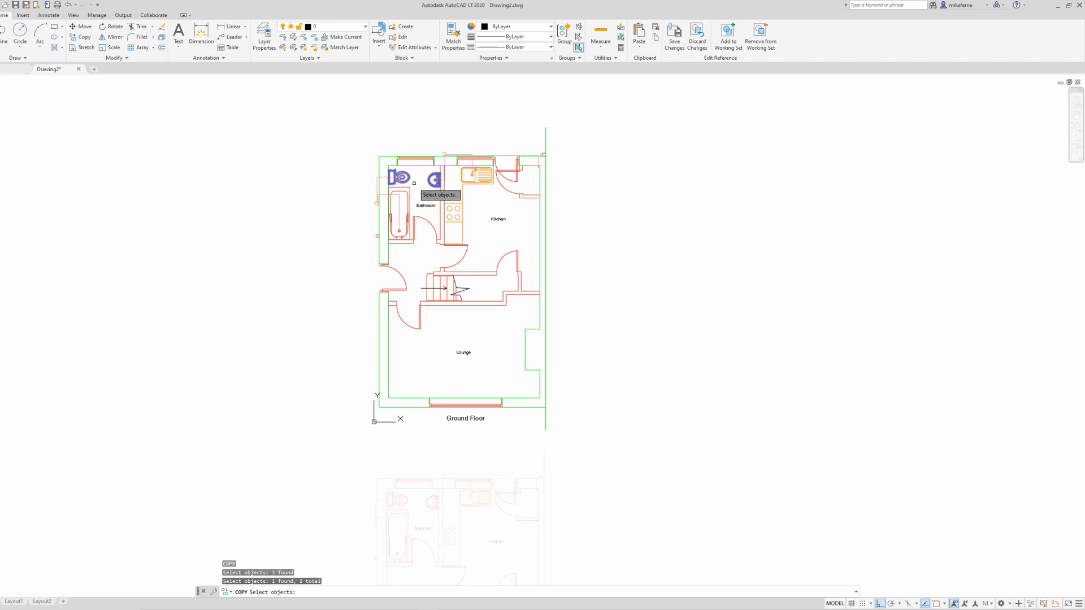
key("Return")
left_click(417, 183)
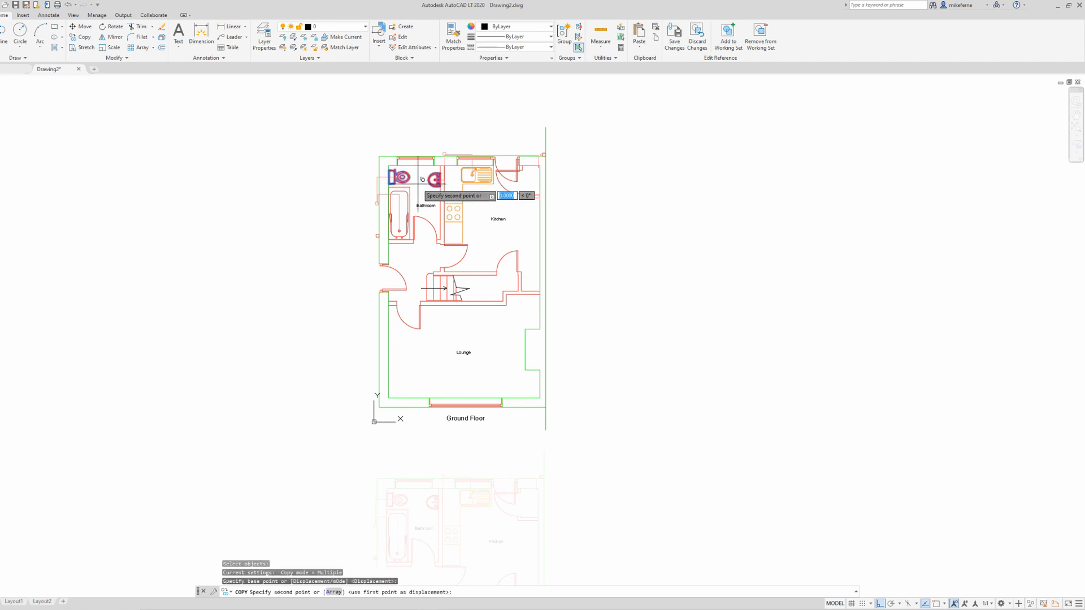
left_click(680, 195)
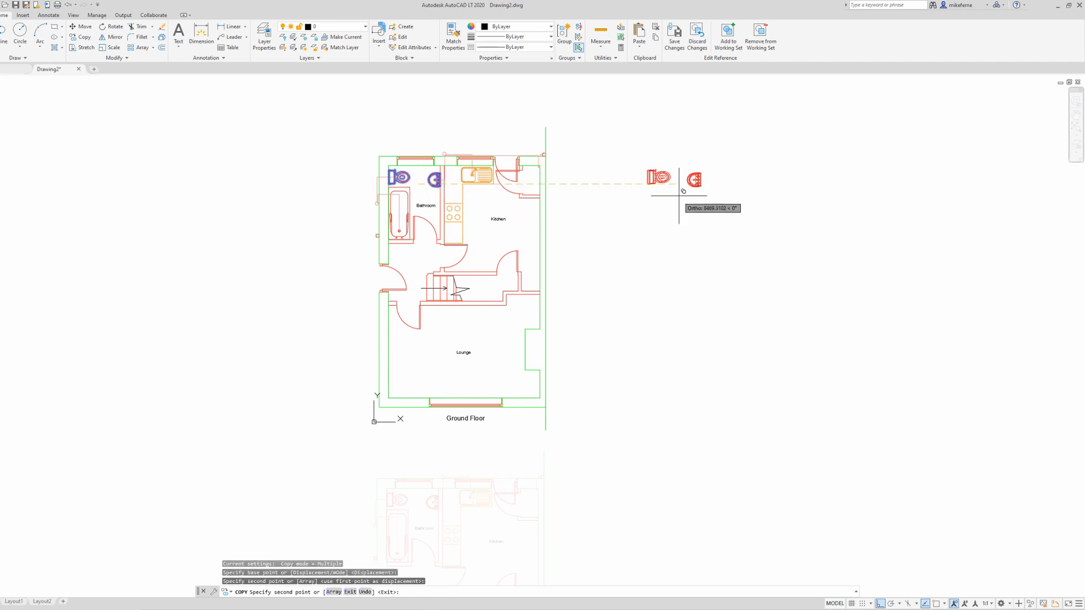
right_click(602, 187)
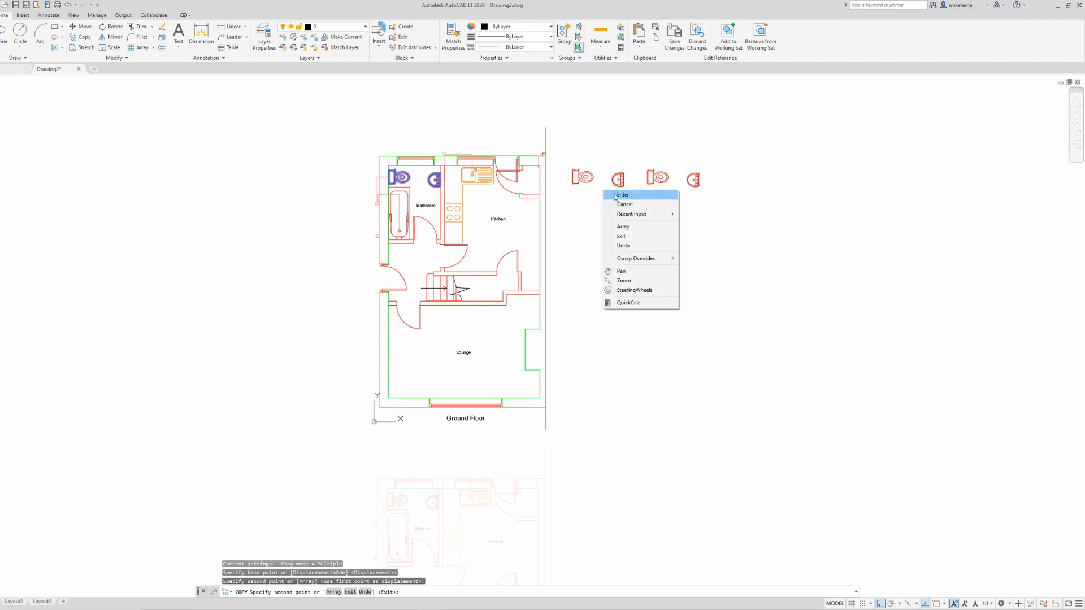
left_click(618, 197)
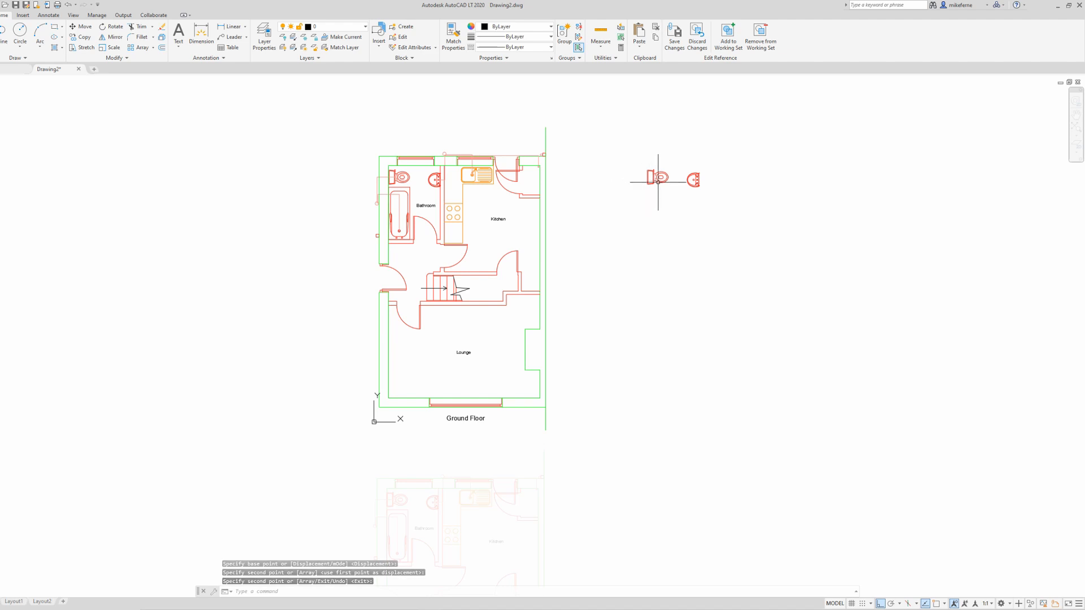
left_click(697, 44)
left_click(534, 332)
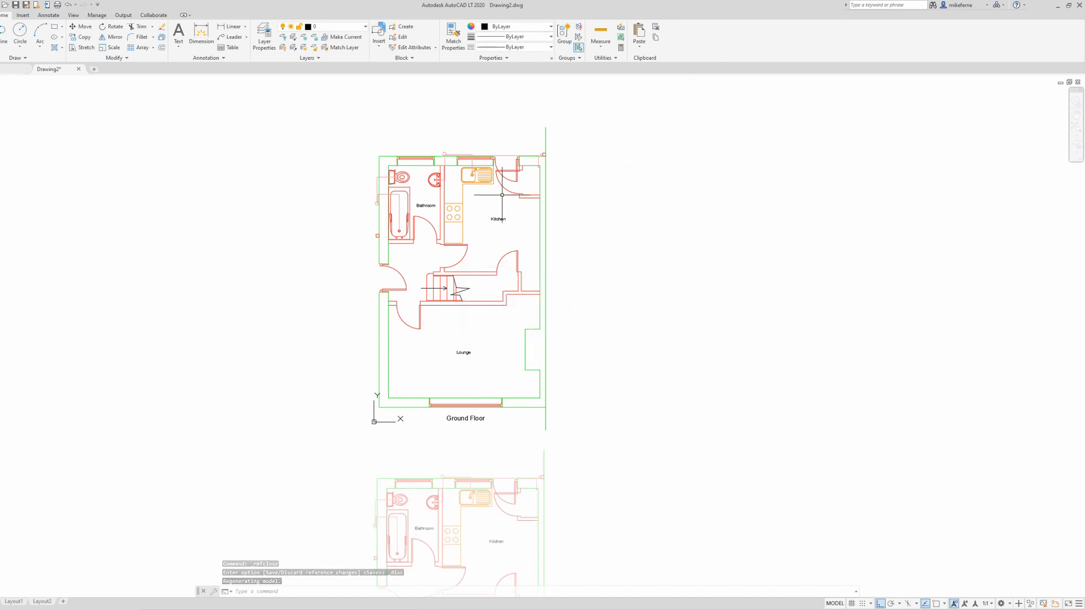
Reopen the upper ground floor block for in-place editing, keeping automatic selection of all nested objects.
scroll(427, 180, "up", 2)
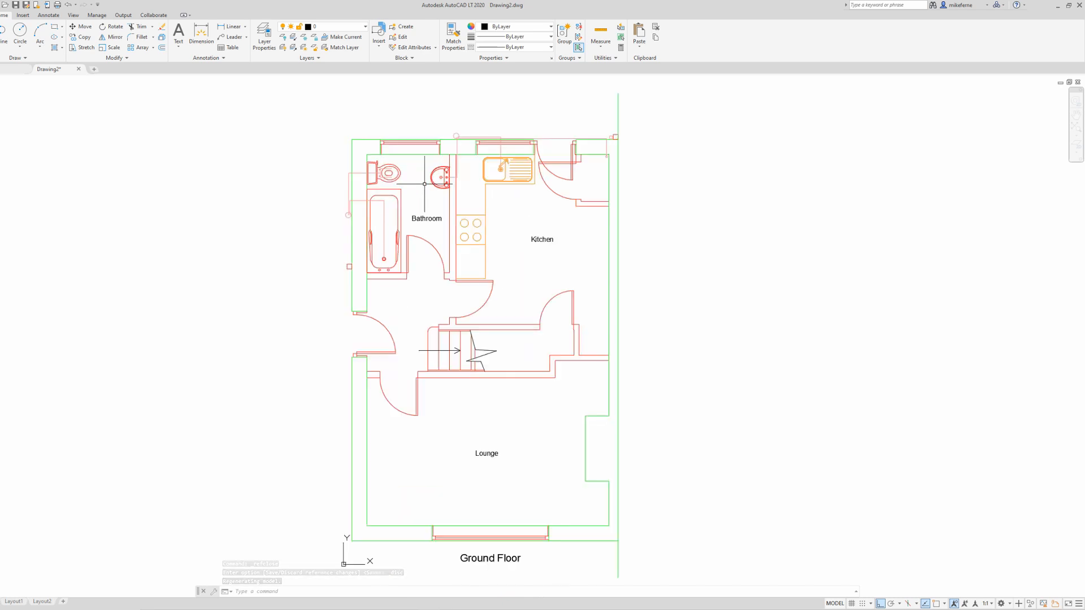
left_click(449, 202)
right_click(450, 204)
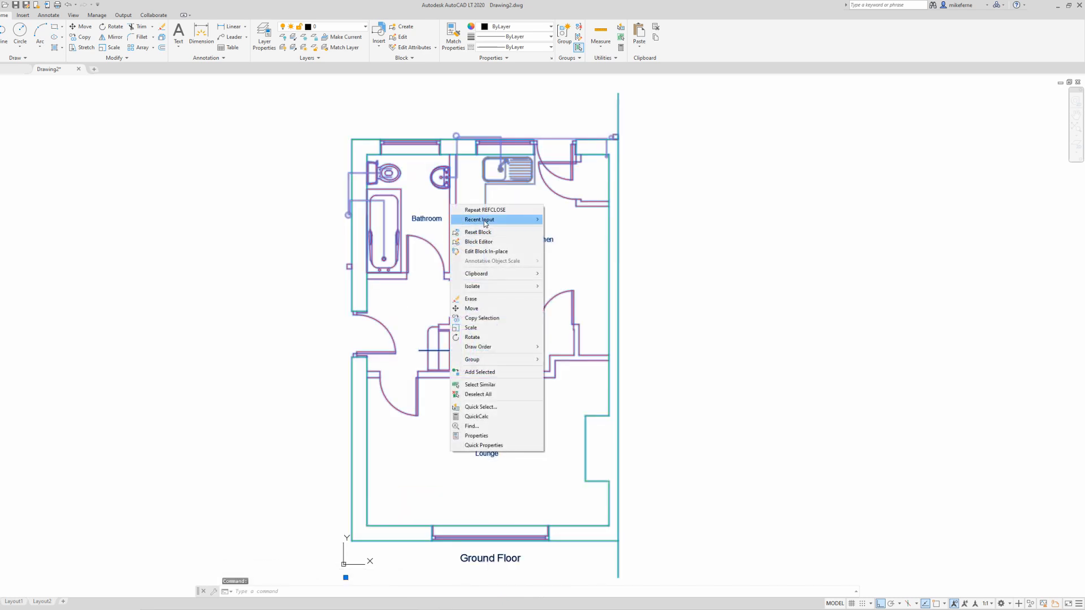
left_click(489, 253)
left_click(520, 374)
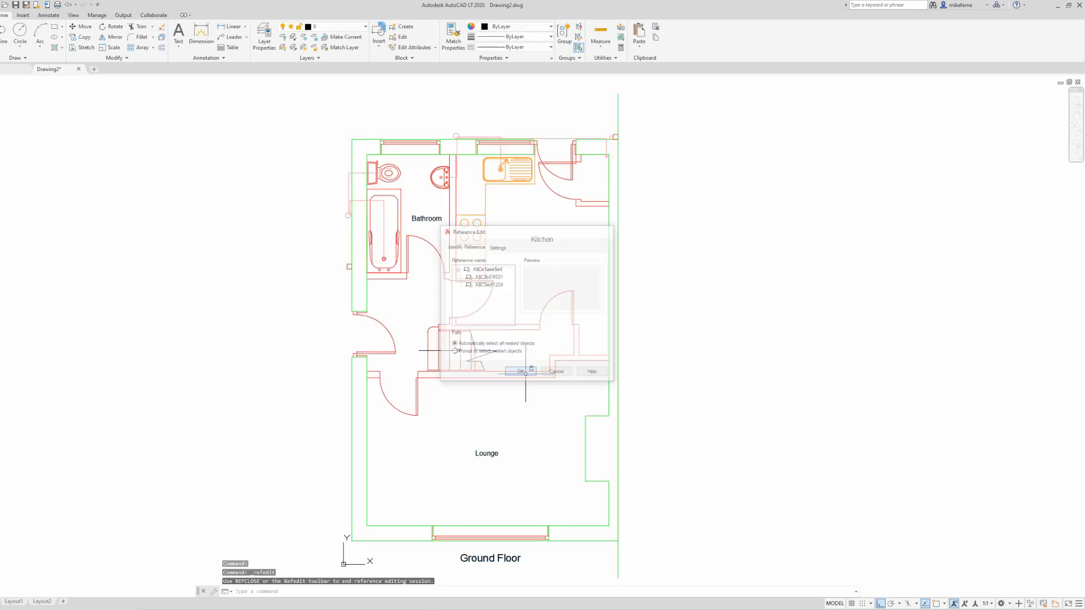
Copy the bathroom's toilet and basin about 7880 units horizontally to the empty space right of the plan.
key("Return")
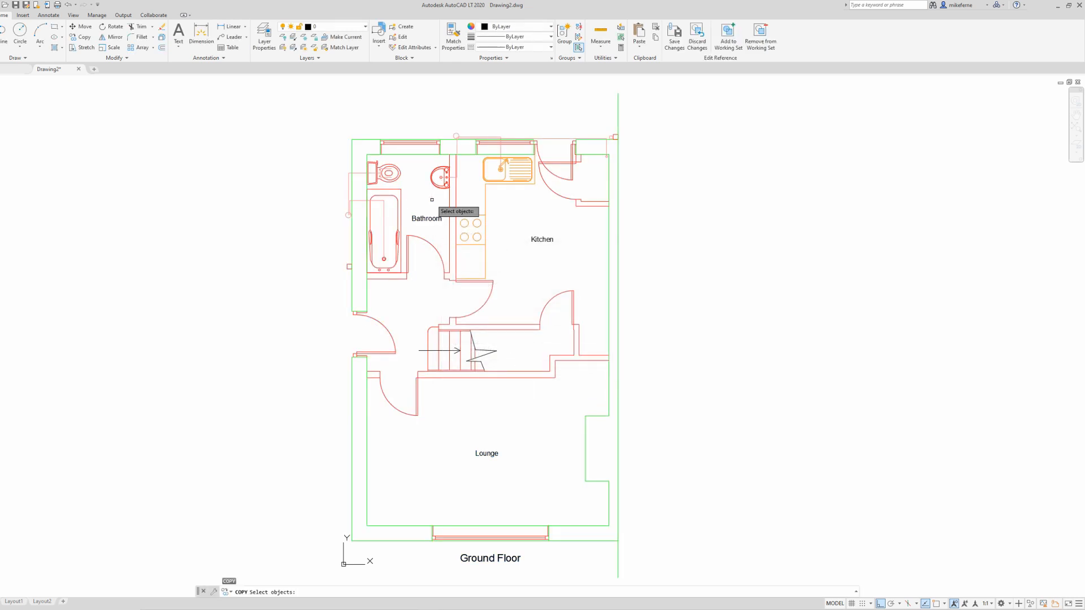
left_click(398, 174)
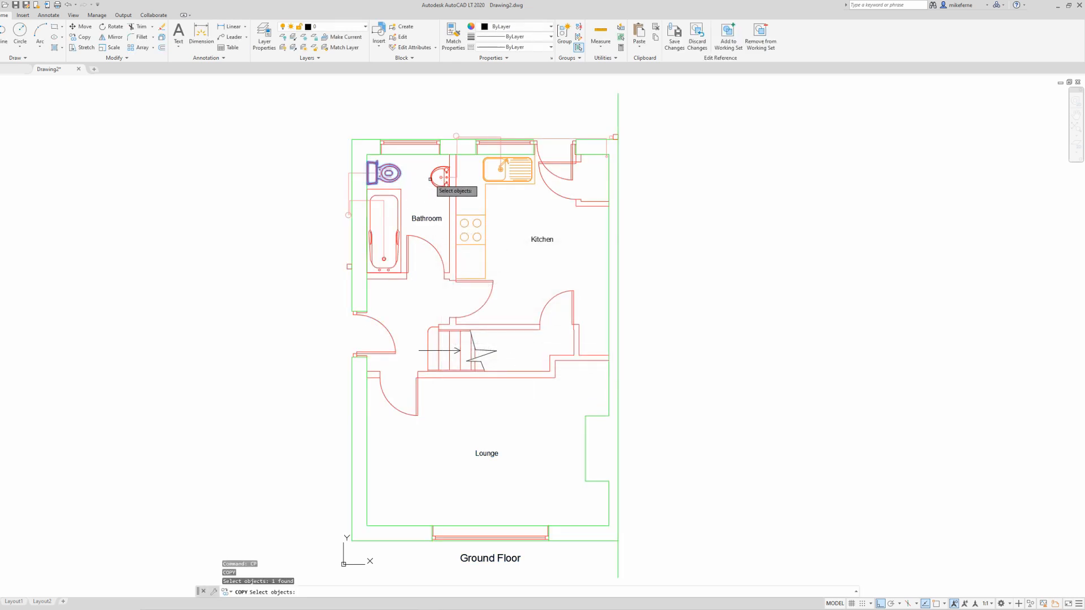
left_click(441, 177)
key("Return")
left_click(420, 198)
left_click(808, 230)
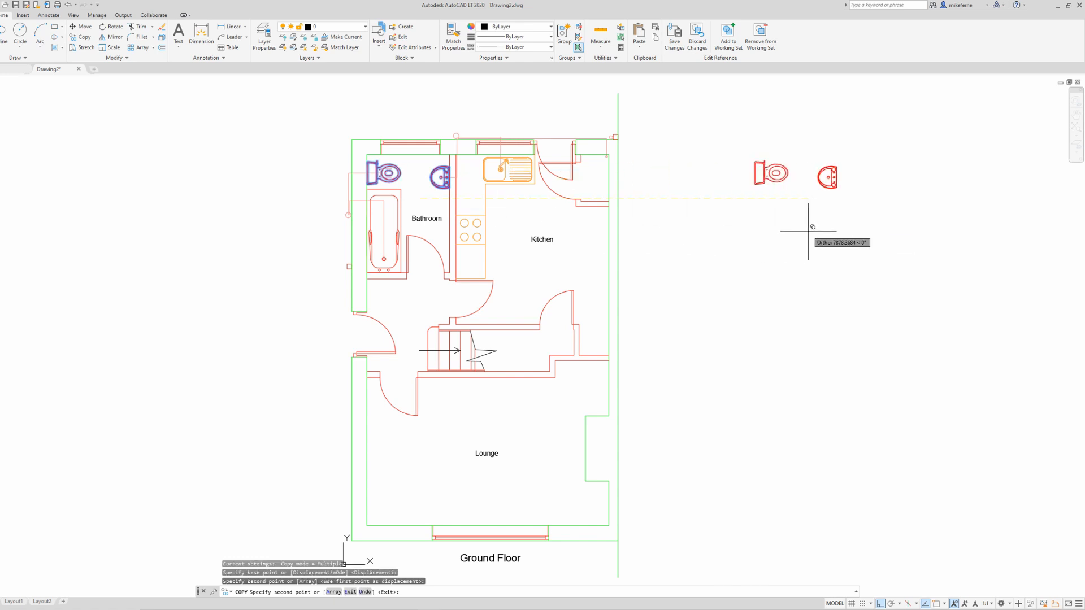
right_click(779, 234)
left_click(802, 239)
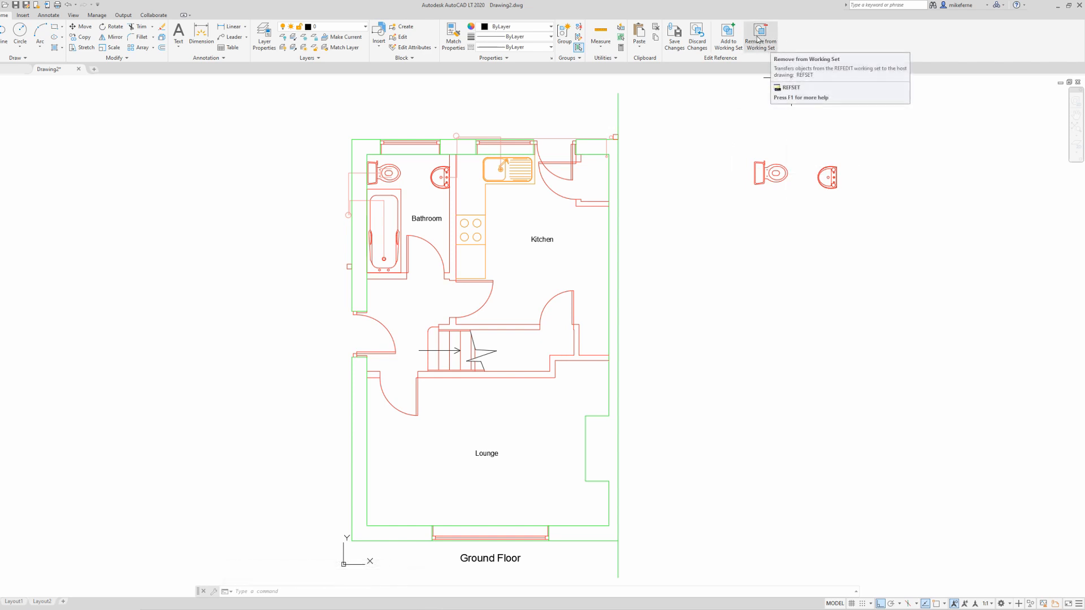
Remove the copied toilet and basin from the working set, and close the block edit discarding the reference changes.
left_click(758, 40)
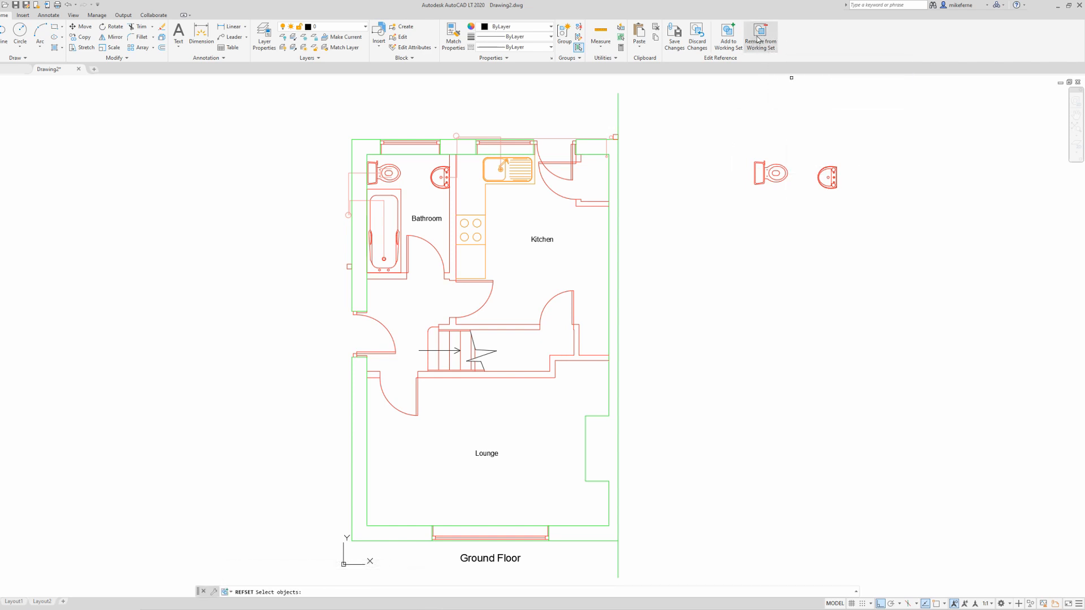
left_click(884, 134)
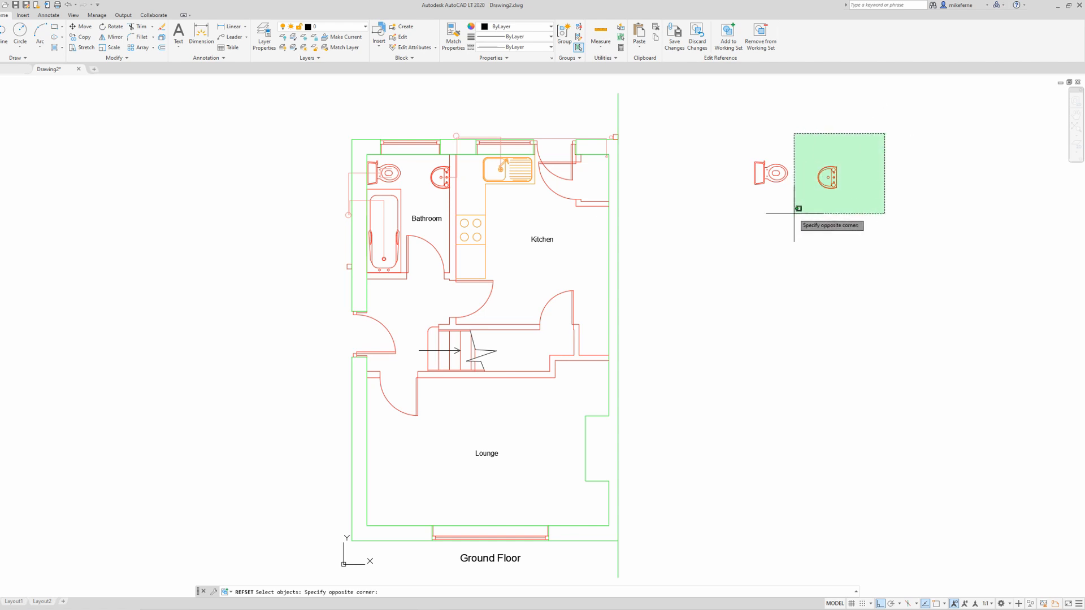
left_click(731, 237)
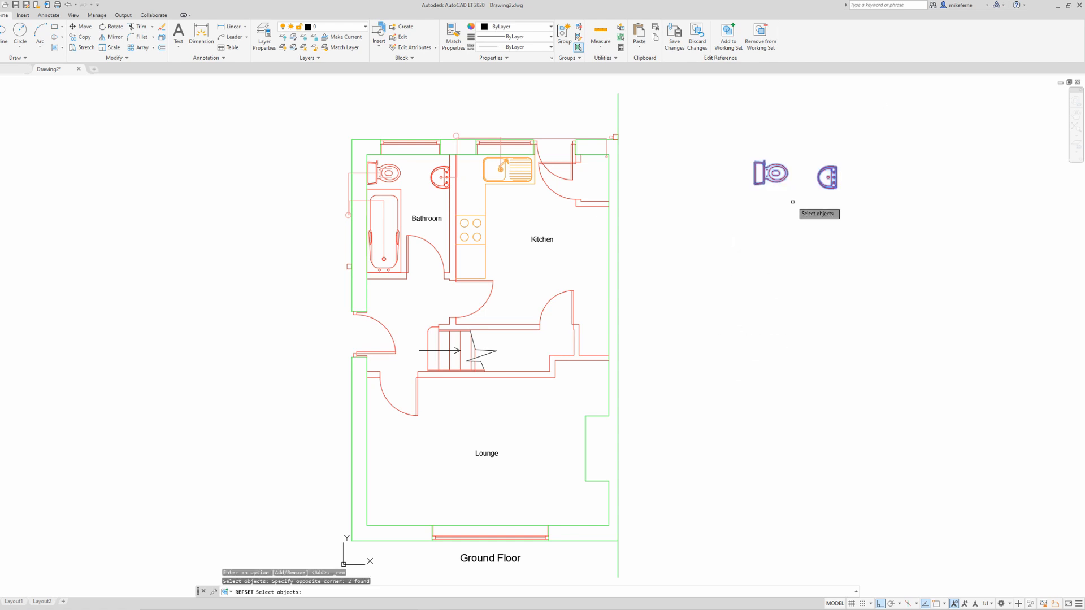
key("Return")
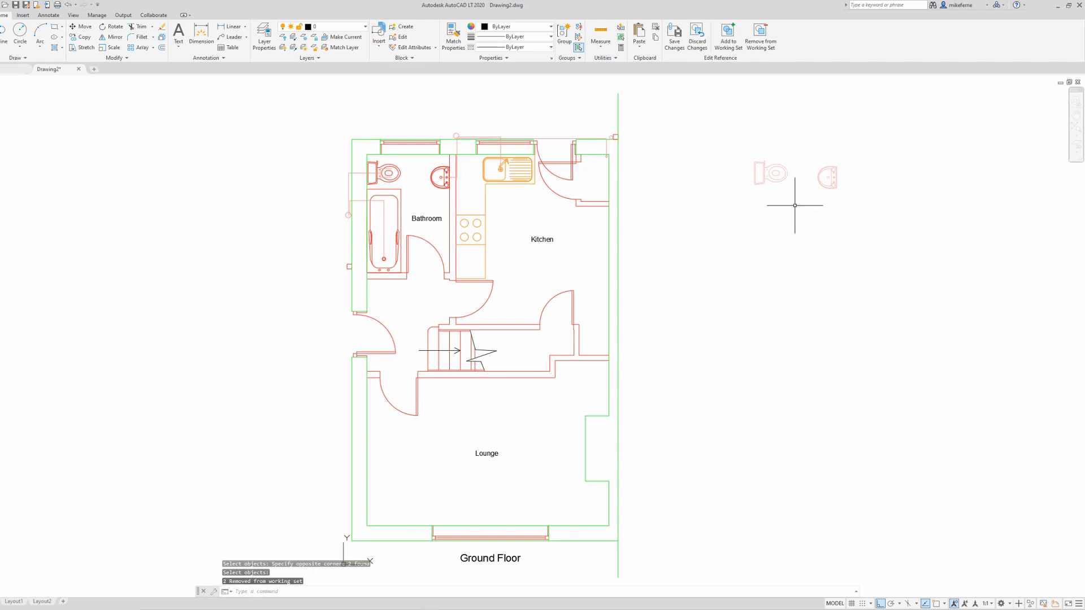
left_click(702, 40)
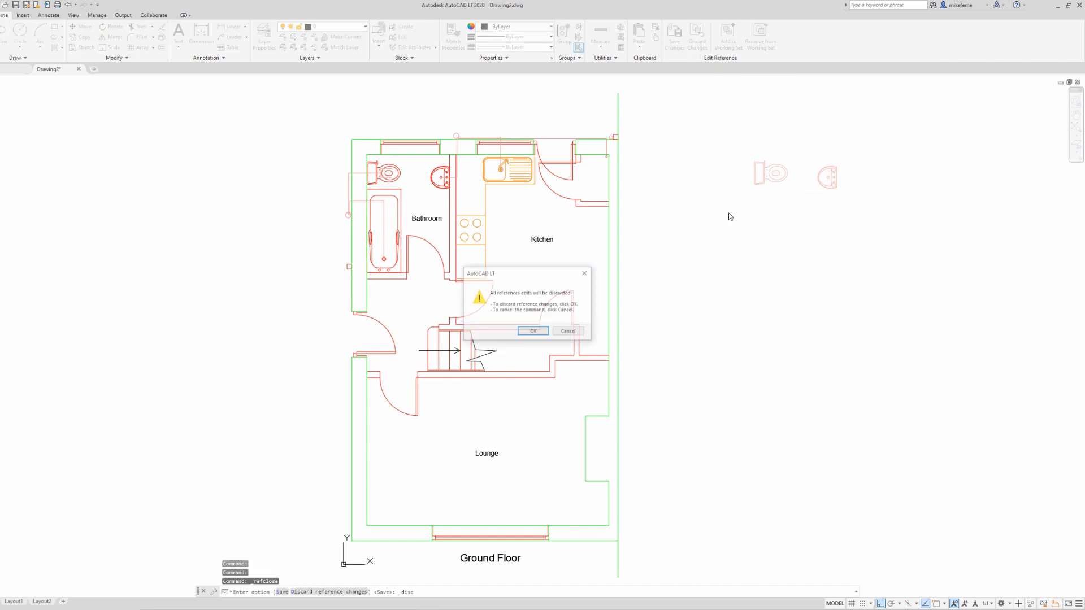
left_click(543, 336)
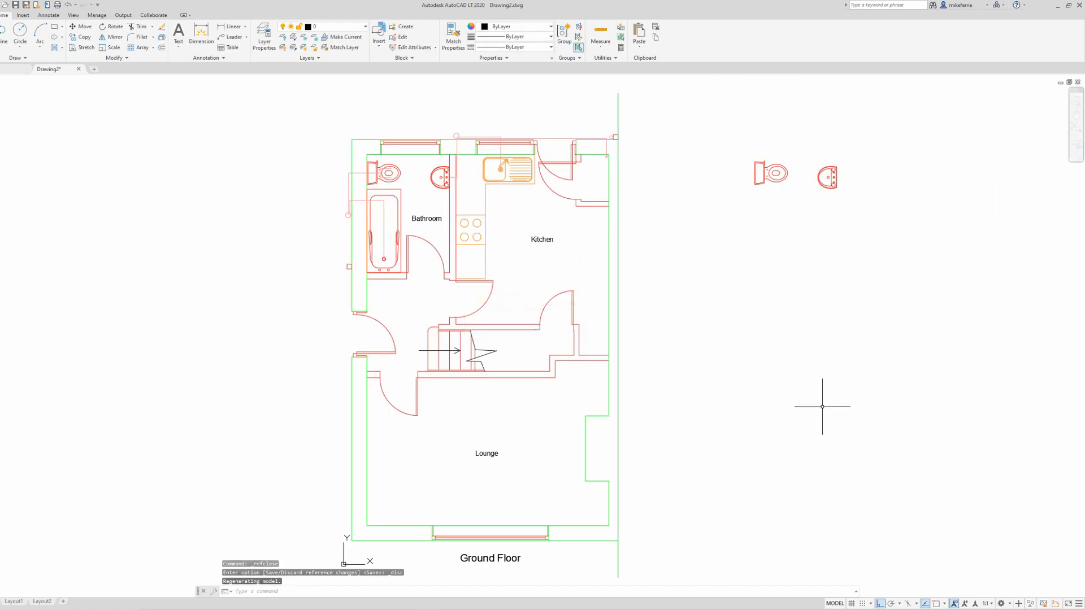
Move the upper ground floor plan block slightly to the right as one object.
type("m")
key("Return")
left_click(486, 247)
key("Return")
left_click(508, 253)
left_click(510, 255)
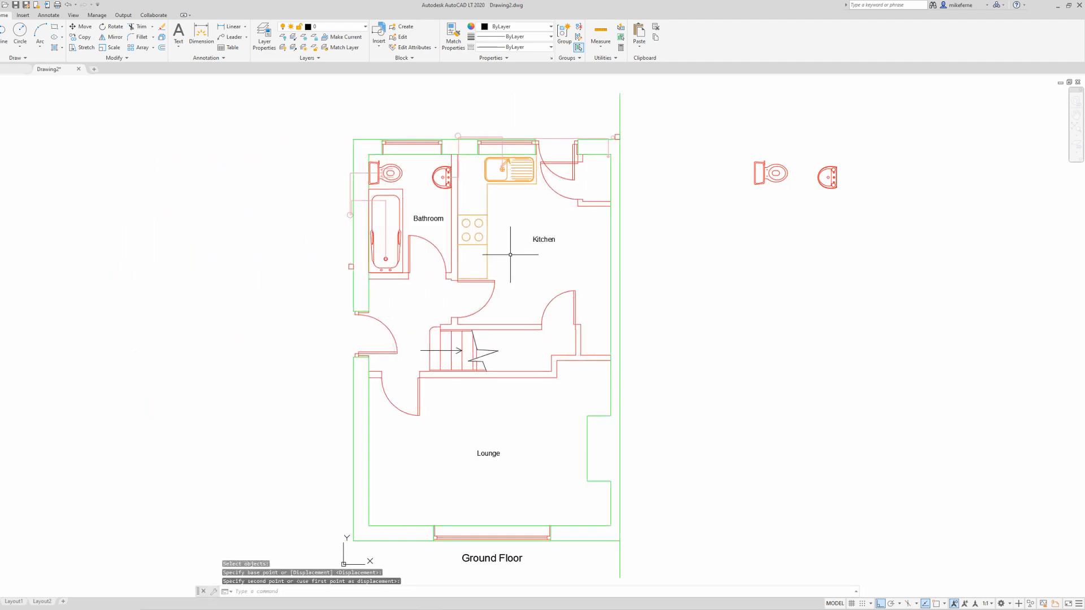
Move the extracted toilet beside the upper plan a short distance straight up.
type("m")
key("Return")
left_click(780, 176)
left_click(769, 201)
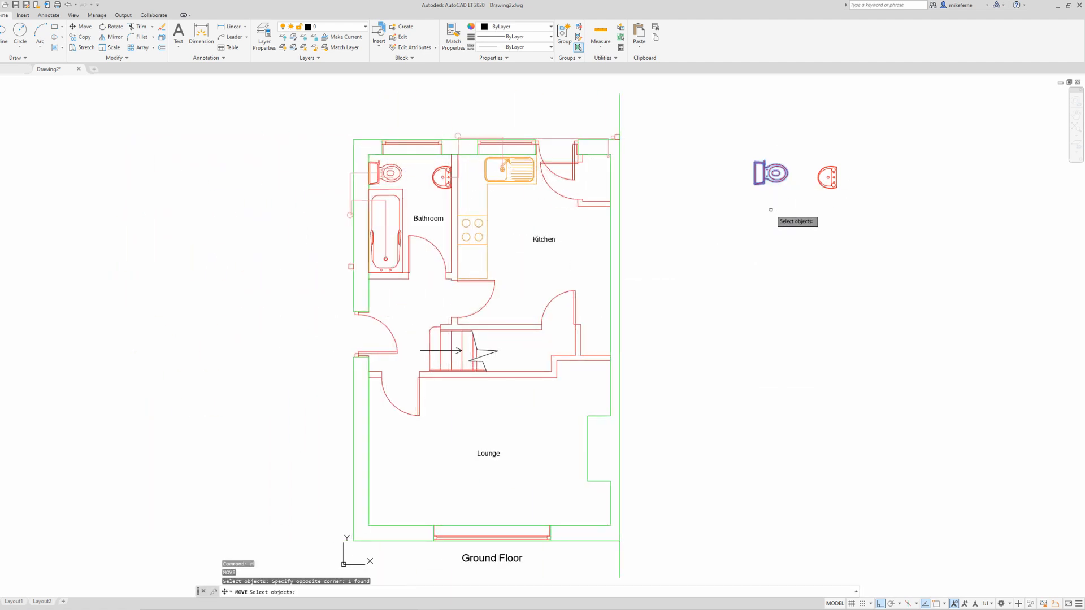
key("Return")
left_click(773, 211)
left_click(775, 168)
Move the extracted basin beside the upper plan up, roughly level with the toilet.
type("m")
key("Return")
left_click(821, 186)
key("Return")
left_click(818, 214)
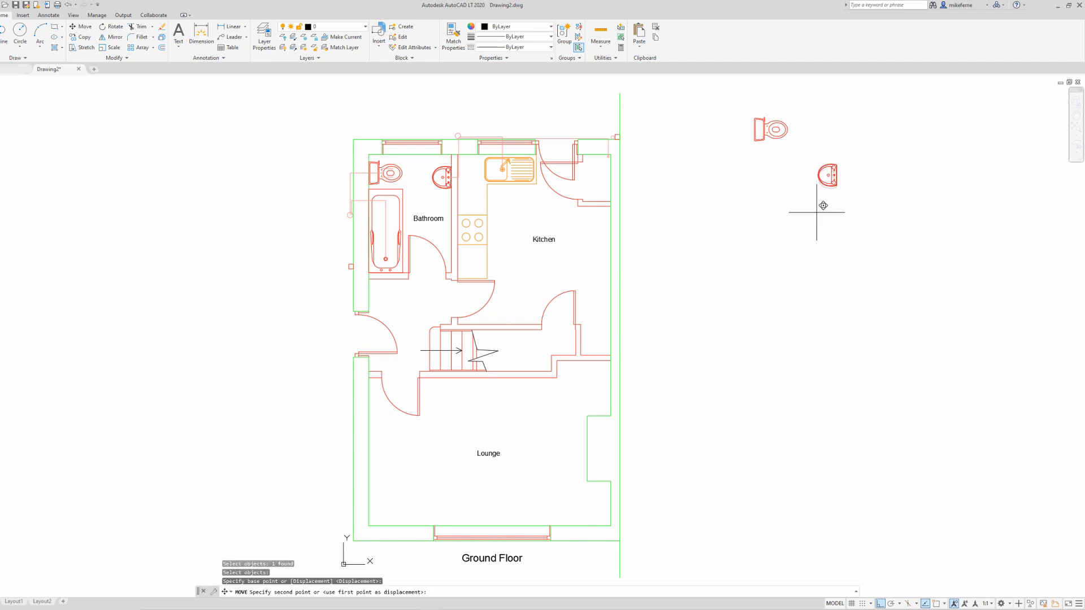
left_click(823, 166)
Open the faded lower ground floor xref for in-place editing.
scroll(806, 218, "down", 2)
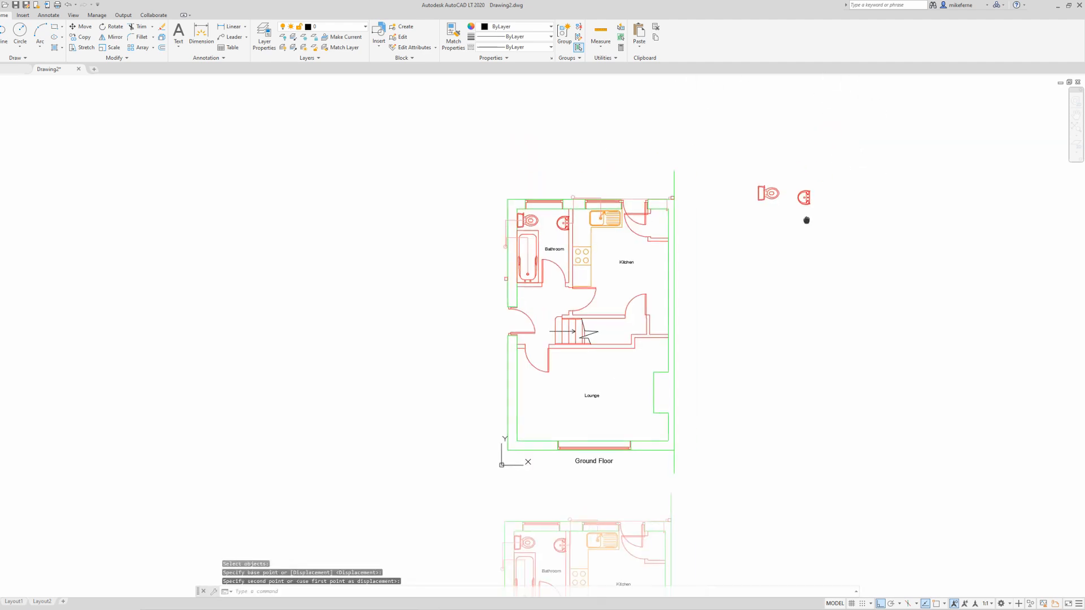
scroll(780, 242, "up", 2)
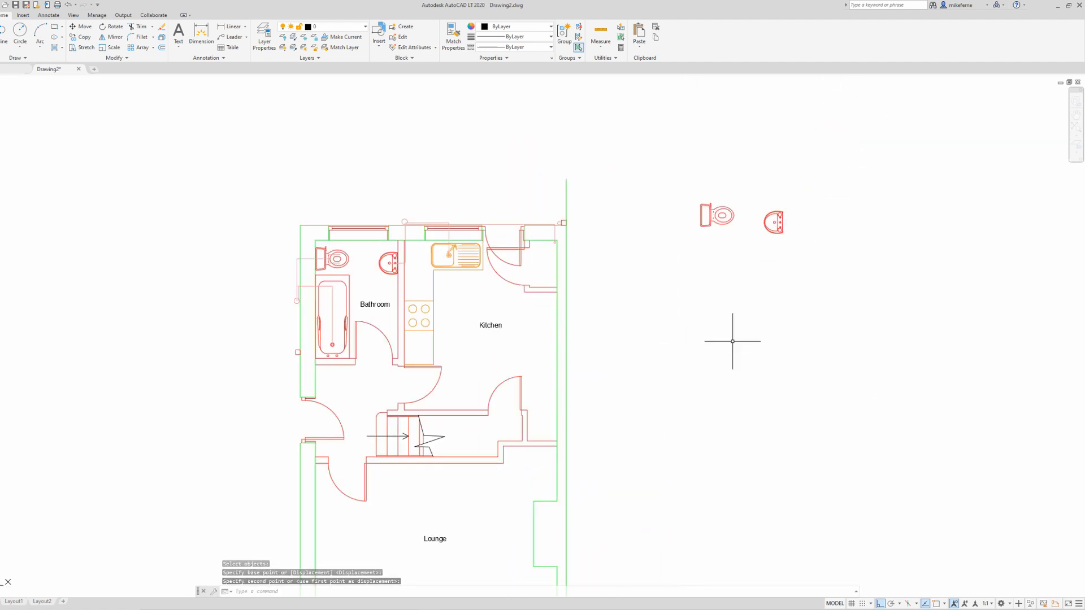
scroll(713, 373, "down", 1)
middle_click_drag(711, 385, 644, 244)
middle_click_drag(661, 337, 659, 198)
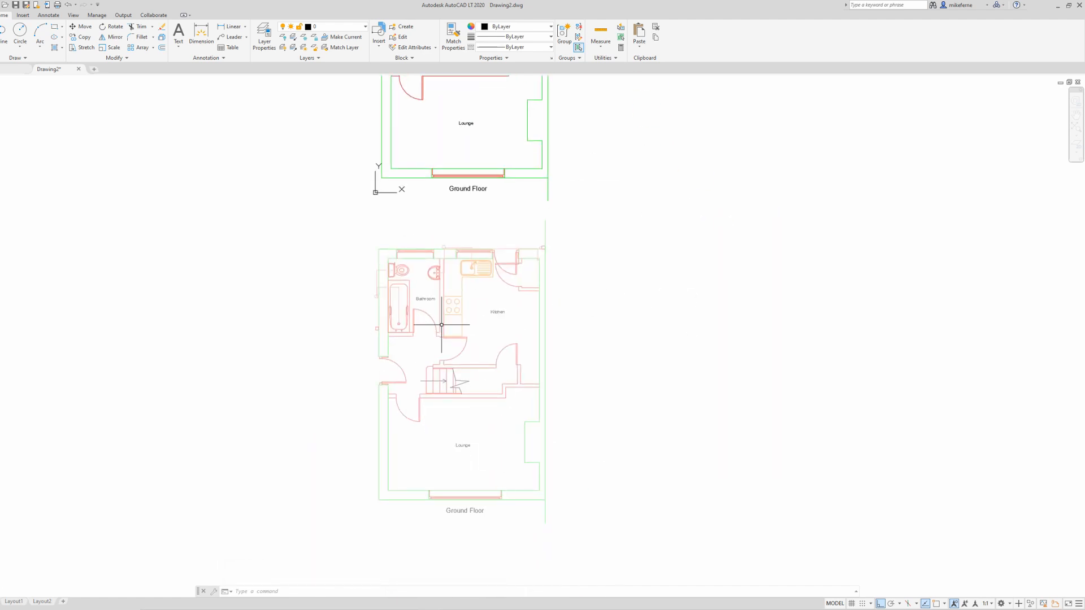
middle_click_drag(443, 315, 486, 295)
scroll(492, 292, "up", 4)
scroll(478, 238, "down", 2)
middle_click_drag(478, 236, 516, 288)
left_click(496, 290)
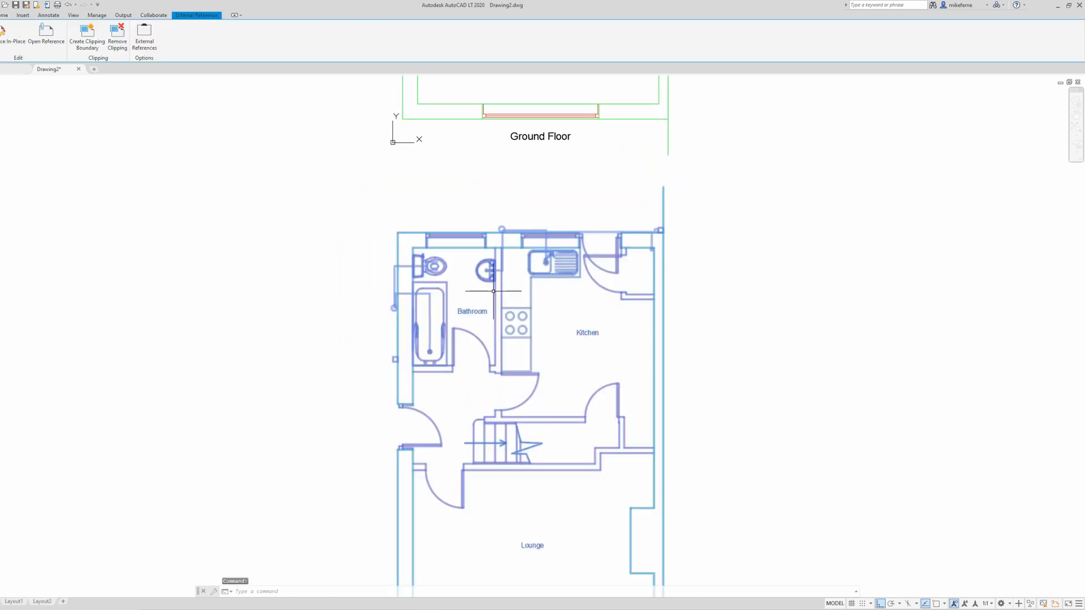
right_click(496, 294)
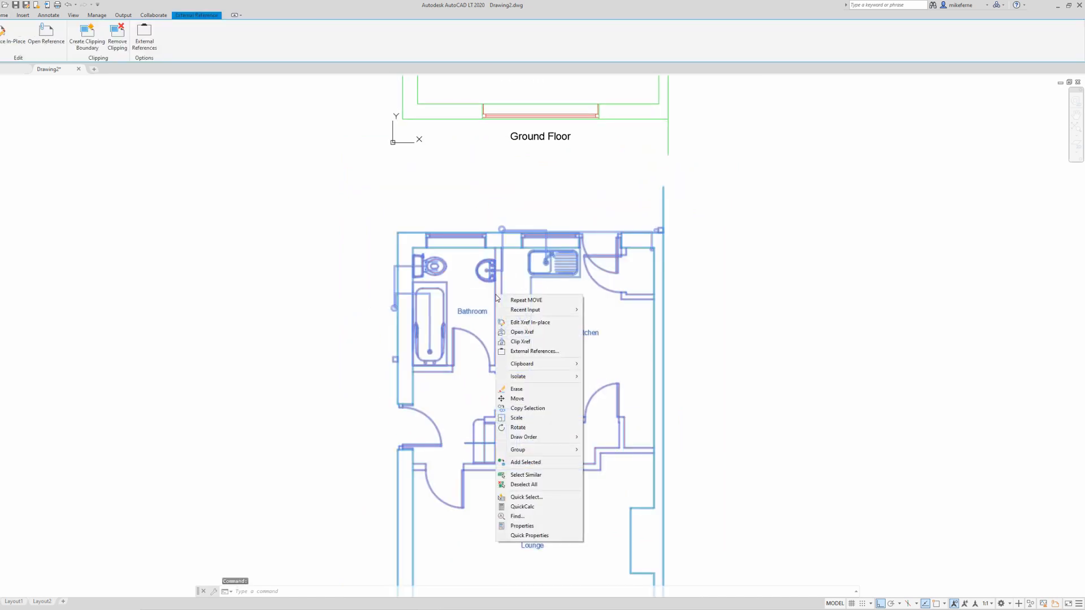
left_click(536, 323)
left_click(516, 373)
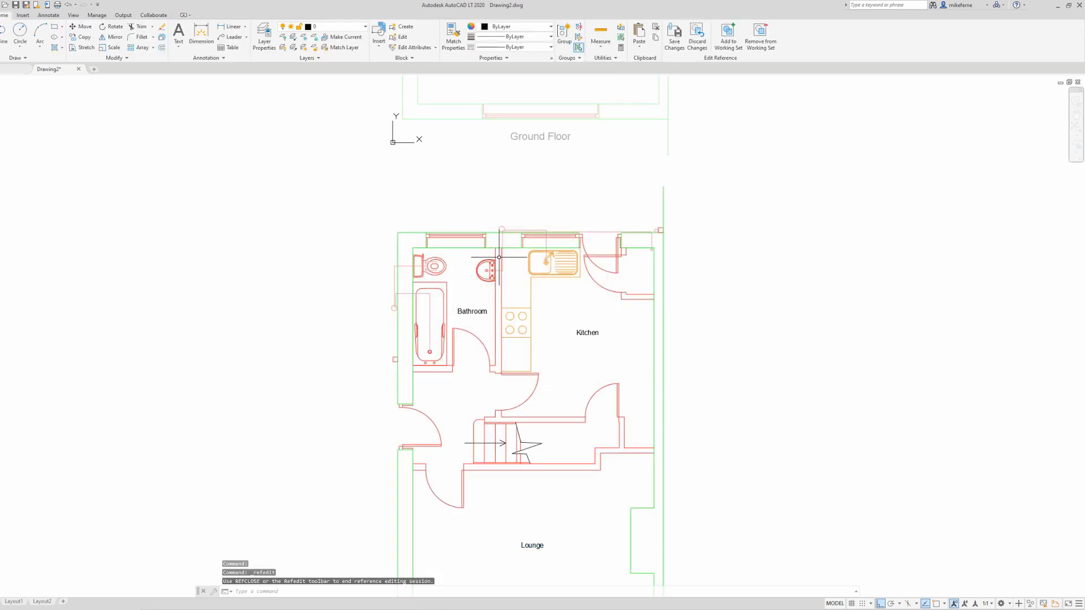
Copy the lower plan's bathroom toilet and basin horizontally into the empty space right of the plan.
type("co")
key("Return")
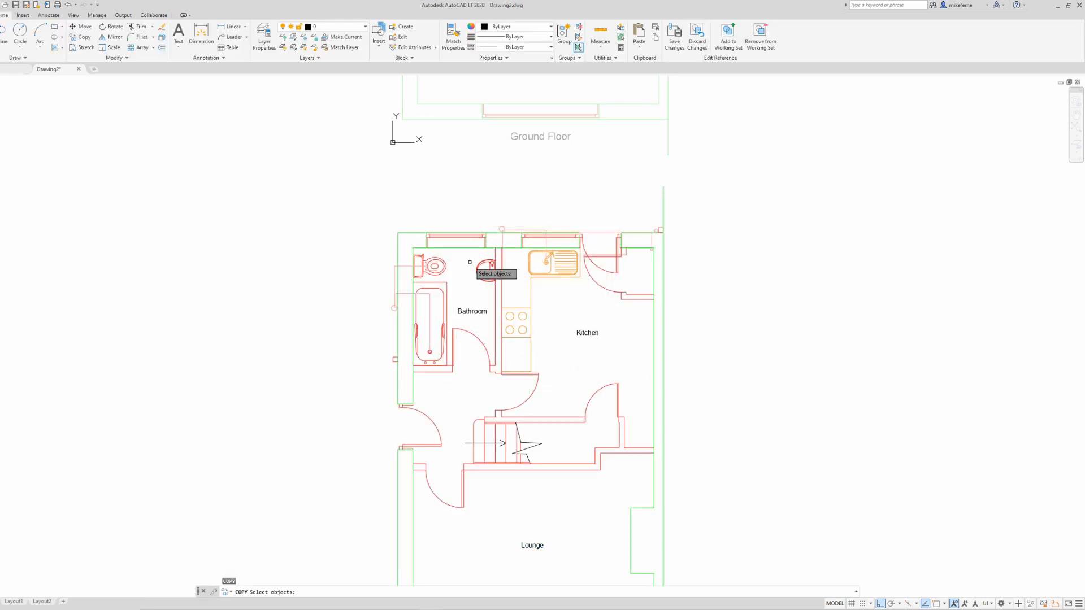
left_click(436, 266)
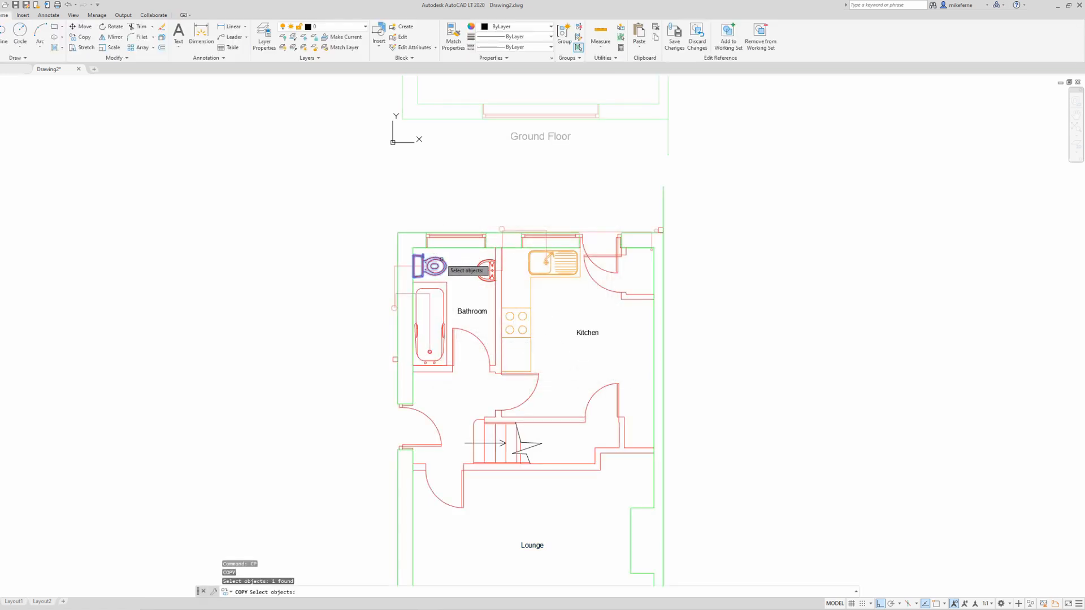
left_click(478, 263)
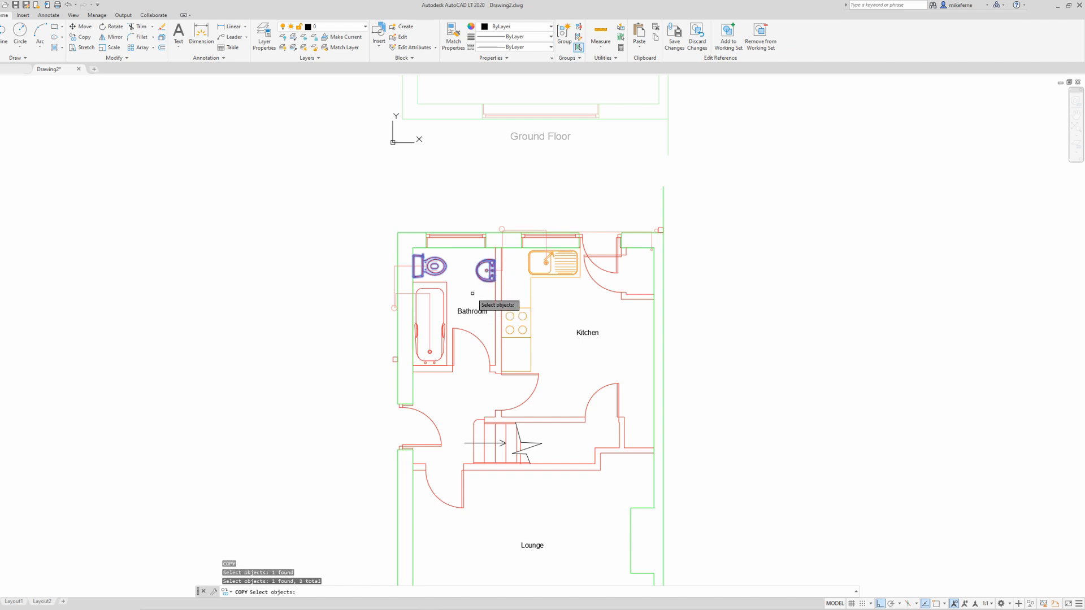
key("Return")
left_click(472, 293)
left_click(866, 364)
right_click(817, 354)
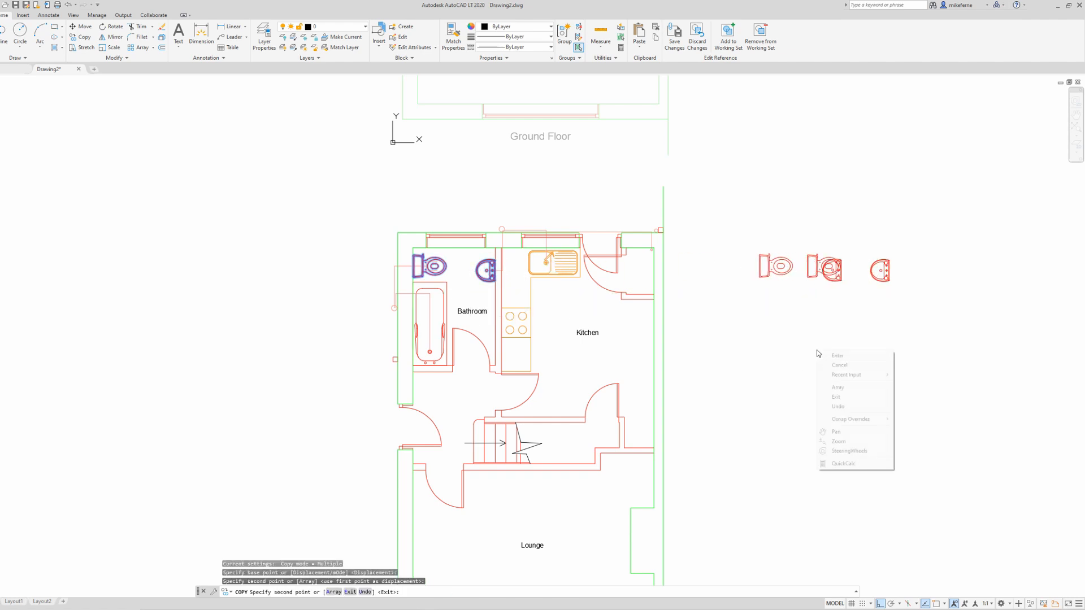
left_click(837, 355)
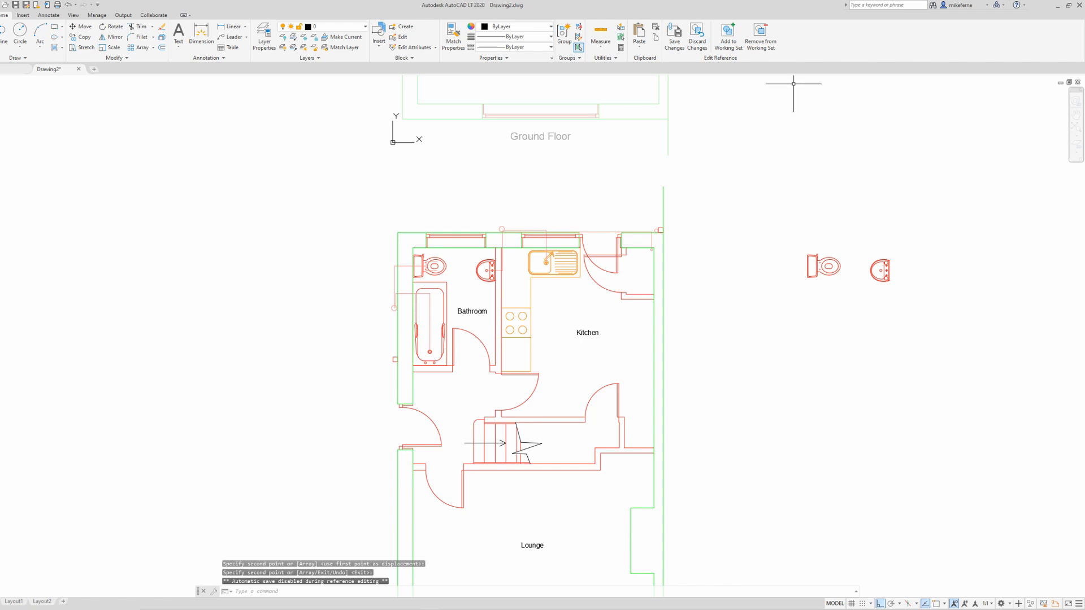
Remove the new toilet and basin copies from the xref's working set, and end the edit discarding the reference changes.
left_click(761, 35)
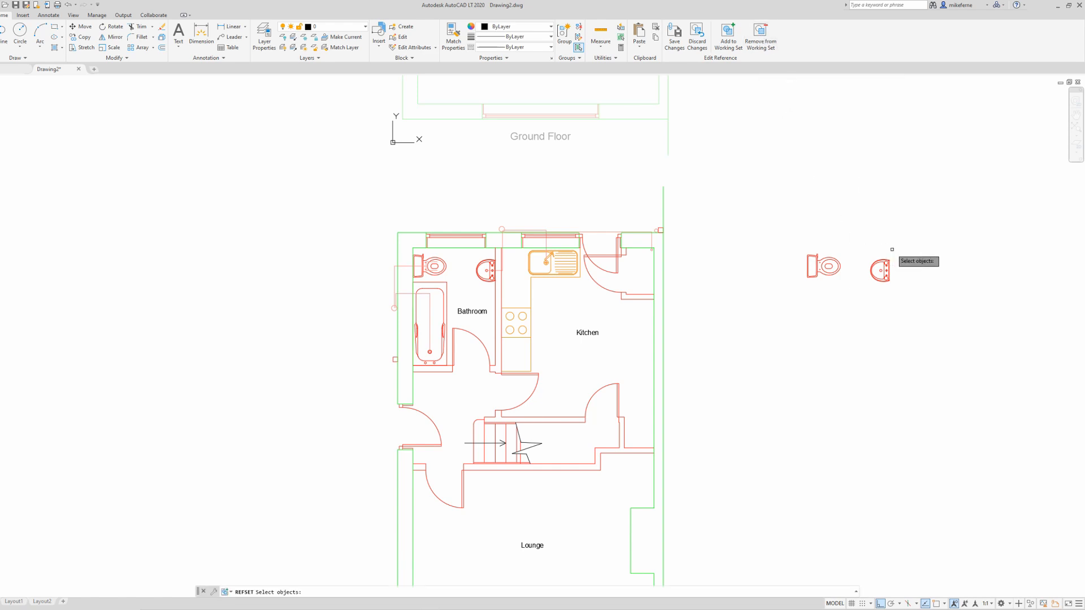
left_click(939, 229)
left_click(747, 356)
key("Return")
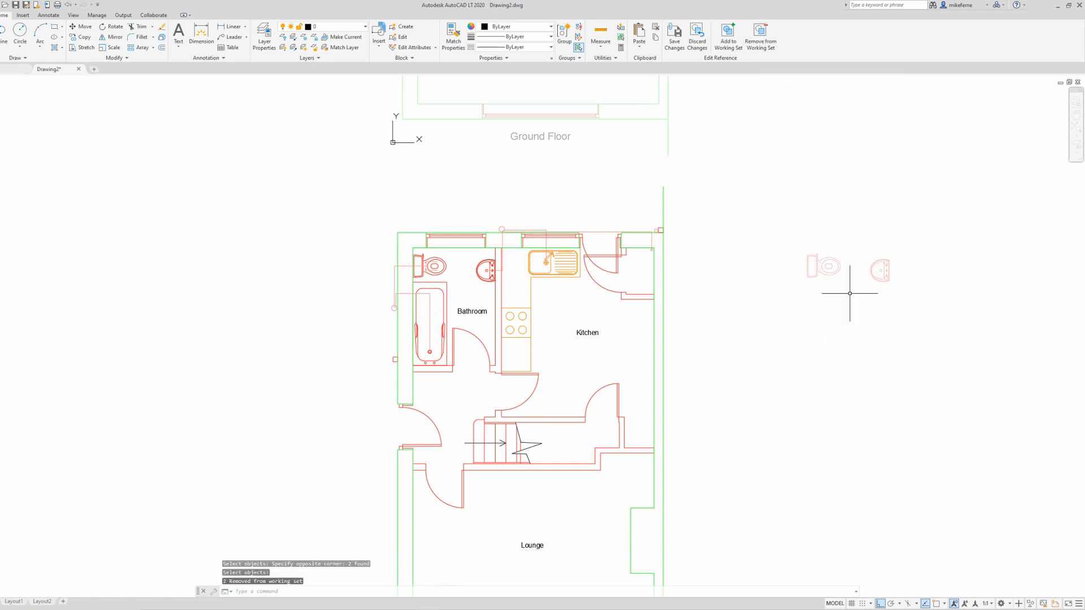
left_click(697, 35)
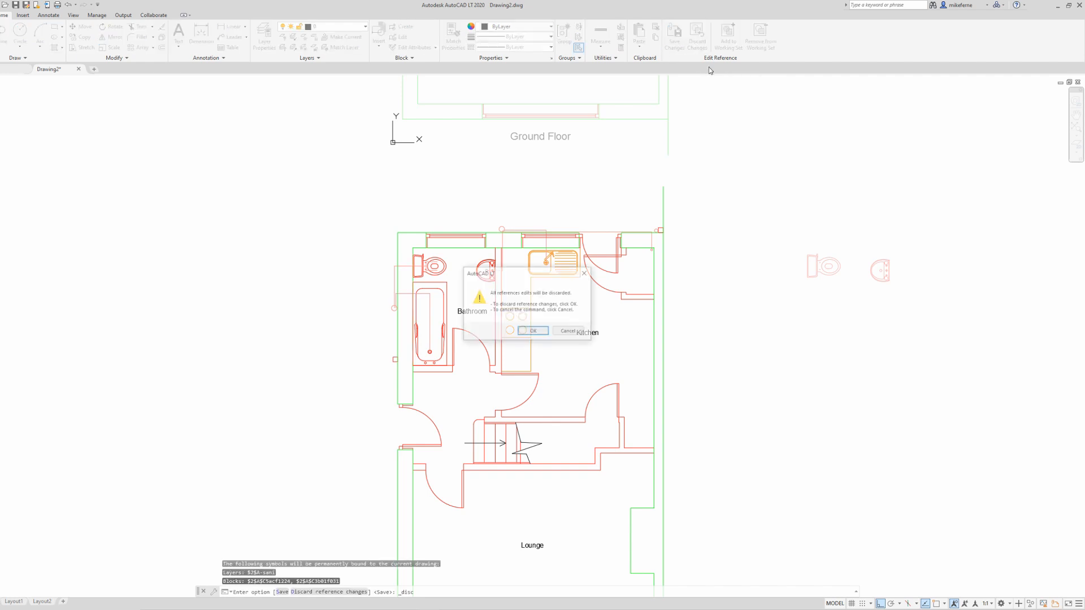
left_click(544, 331)
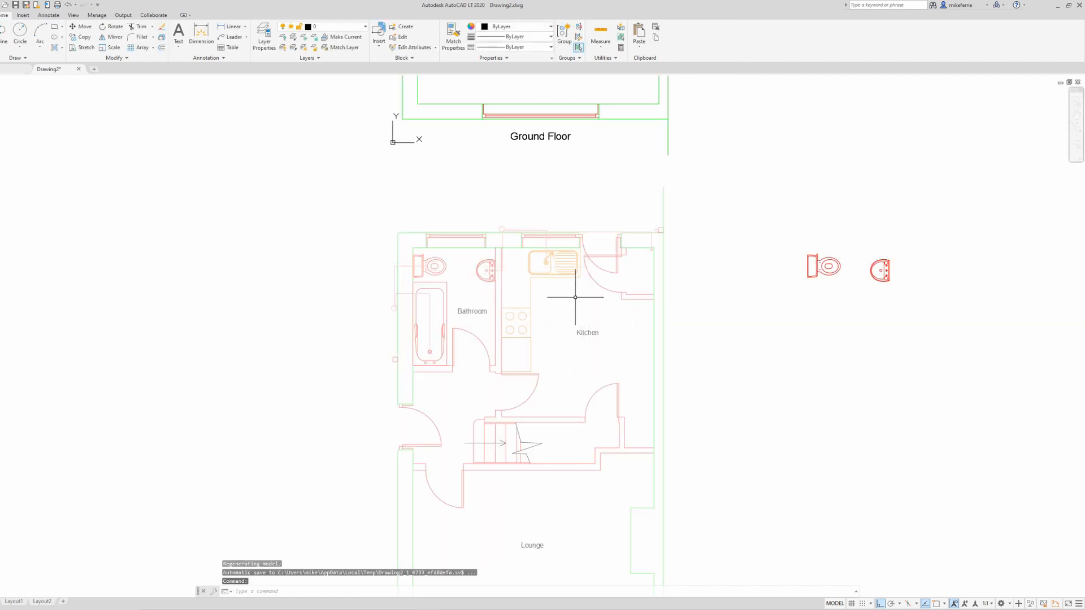
Move the toilet extracted from the xref a short distance straight up.
scroll(538, 293, "down", 2)
type("m")
key("Return")
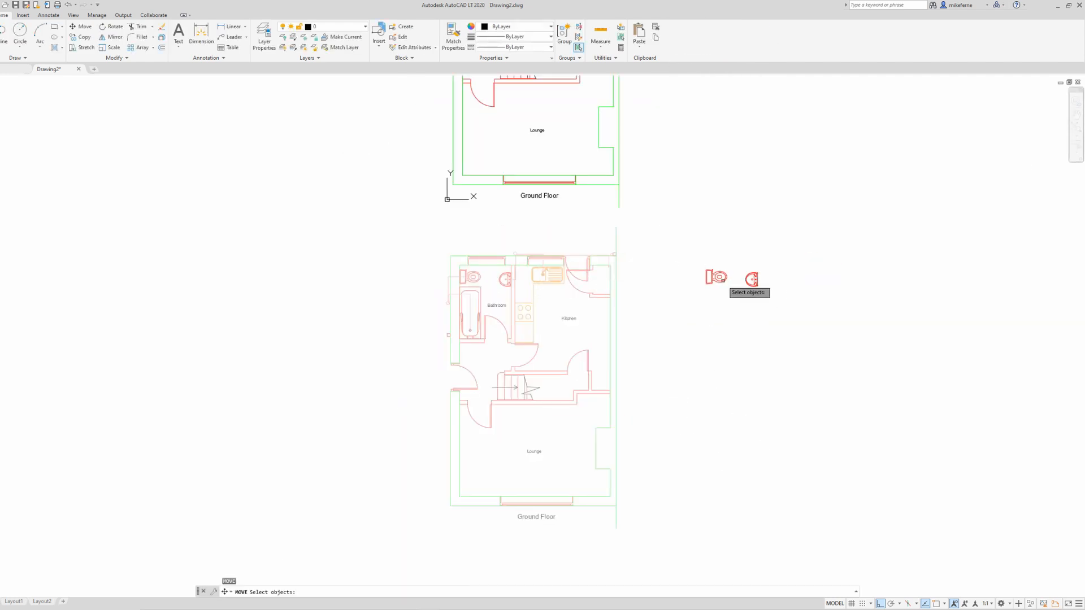
left_click(721, 279)
key("Return")
left_click(728, 311)
left_click(730, 283)
Move the basin extracted from the xref up, roughly level with its toilet.
type("m")
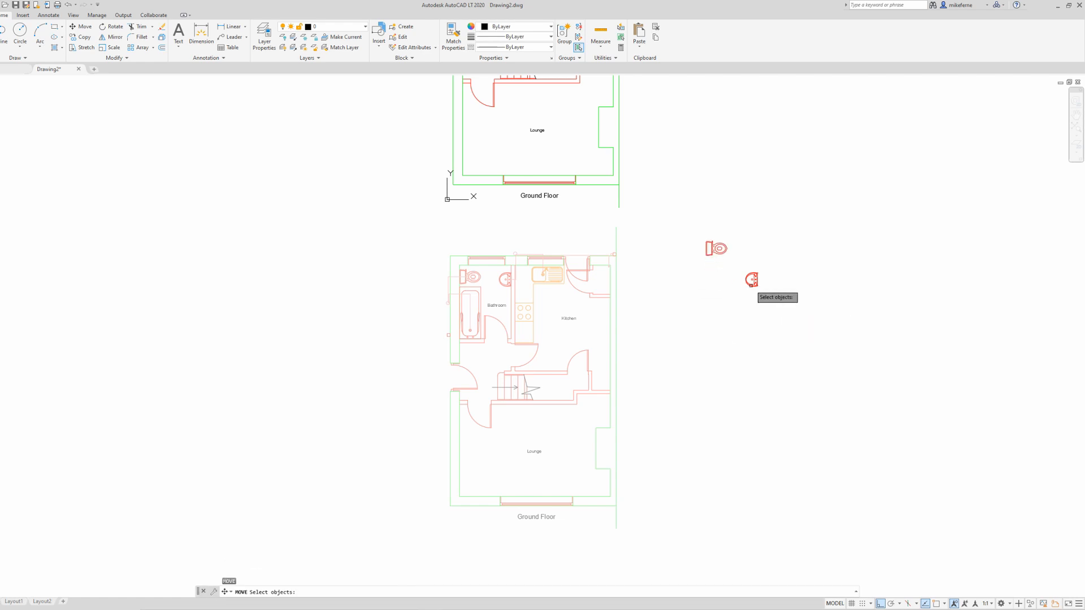
key("Return")
left_click(751, 279)
key("Return")
left_click(745, 314)
left_click(746, 290)
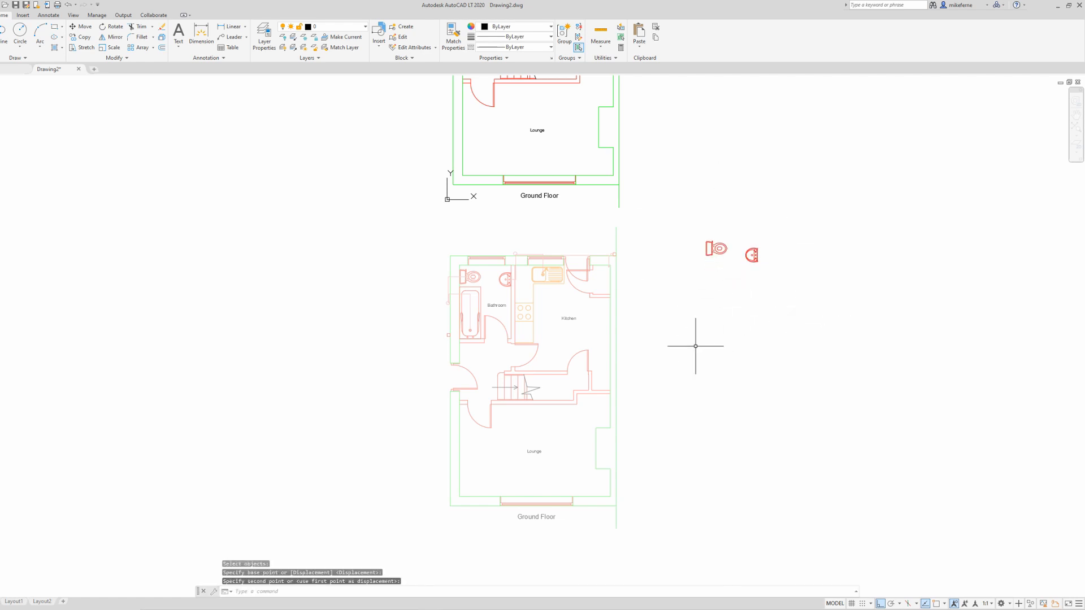
scroll(695, 350, "down", 2)
middle_click_drag(695, 352, 654, 394)
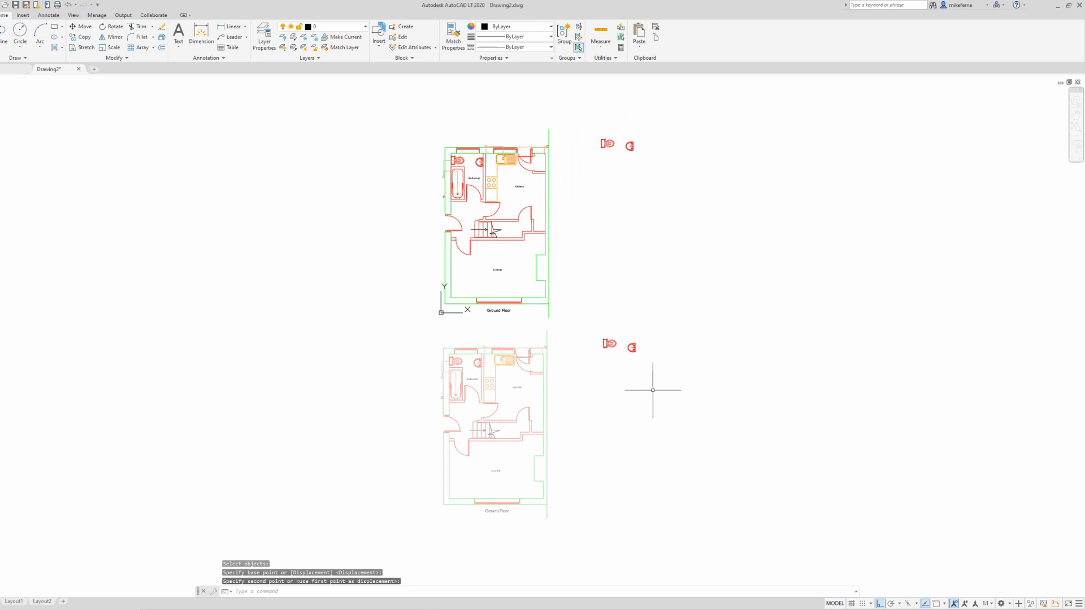
scroll(652, 390, "up", 2)
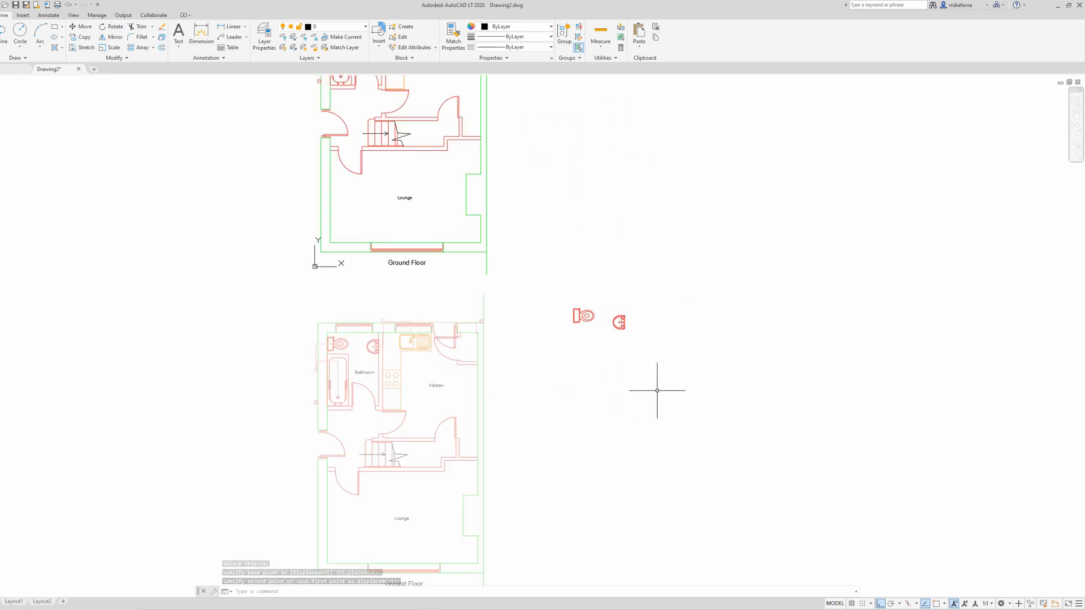
scroll(654, 389, "down", 2)
middle_click_drag(641, 405, 613, 383)
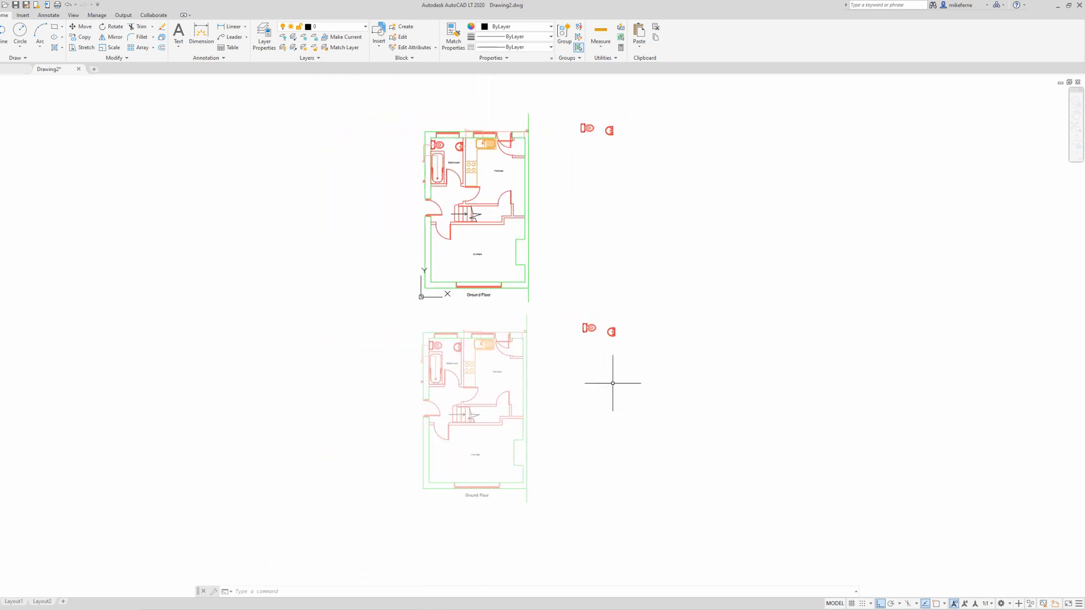